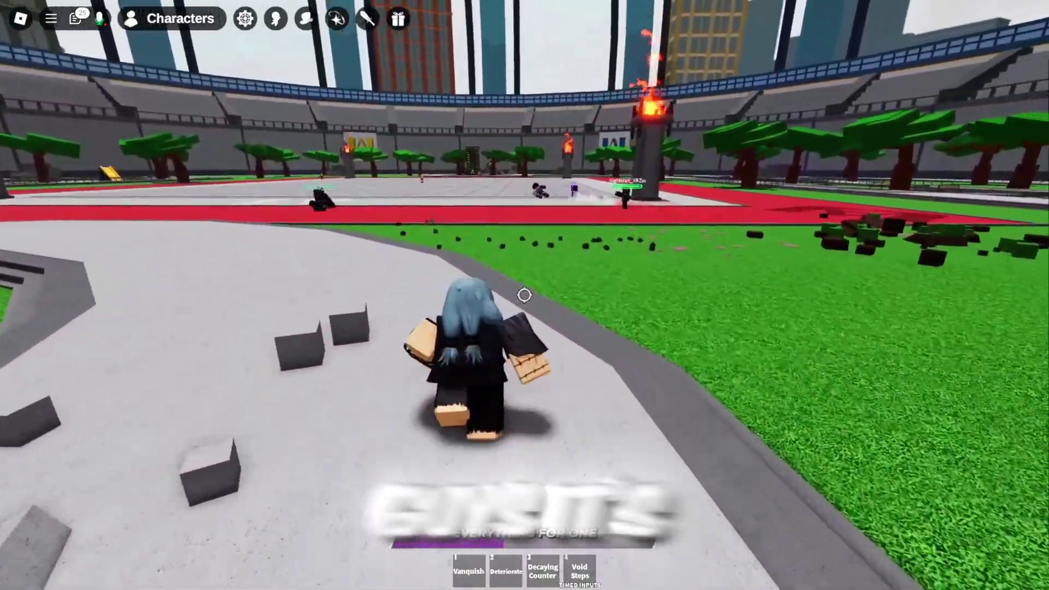
pyautogui.press('2')
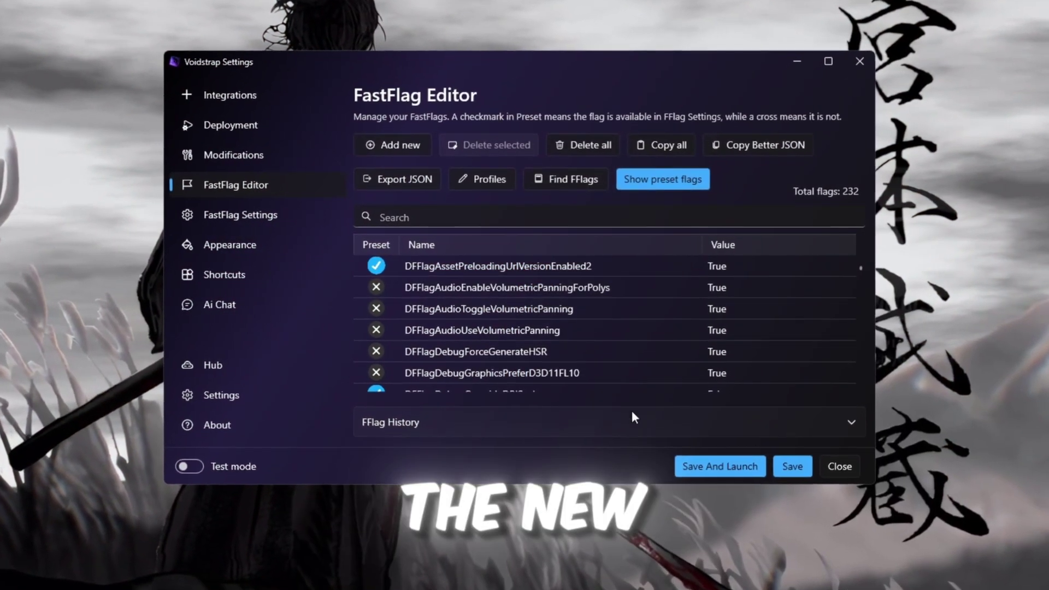
pyautogui.scroll(-10, 575, 335)
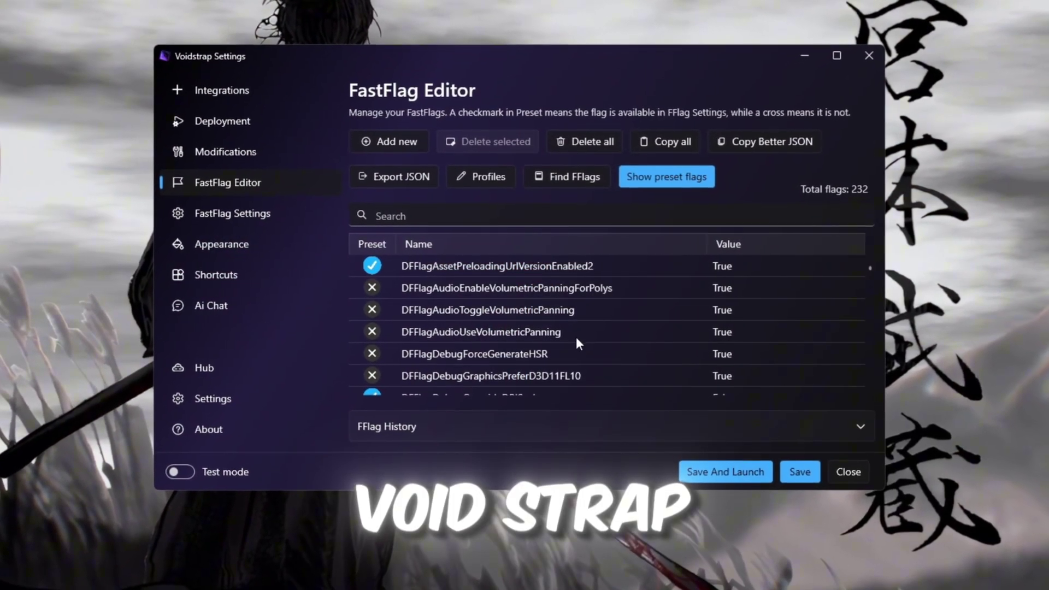
pyautogui.scroll(10, 585, 355)
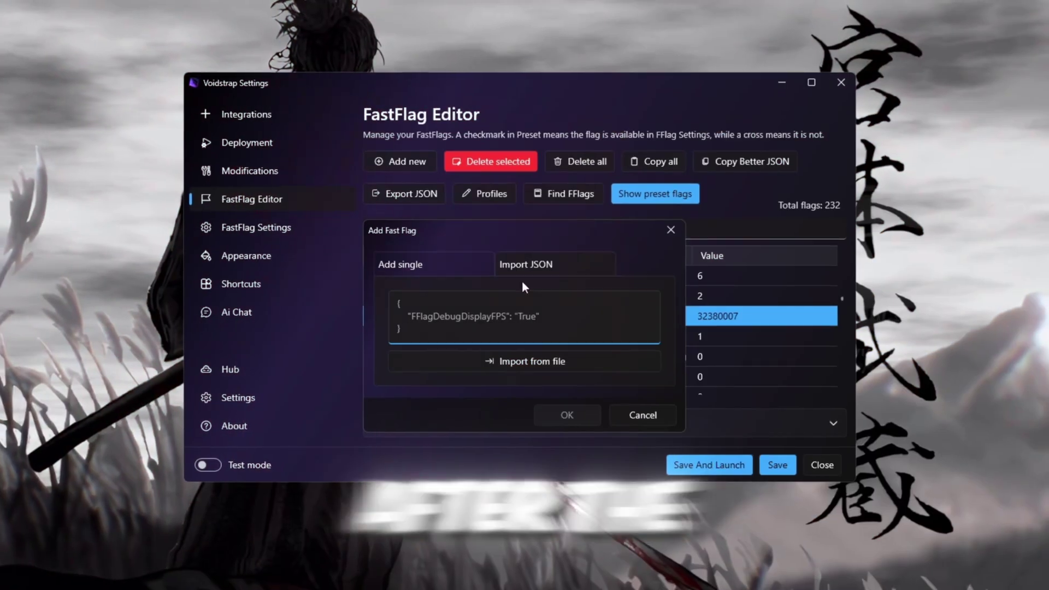
pyautogui.hotkey('ctrl', 'v')
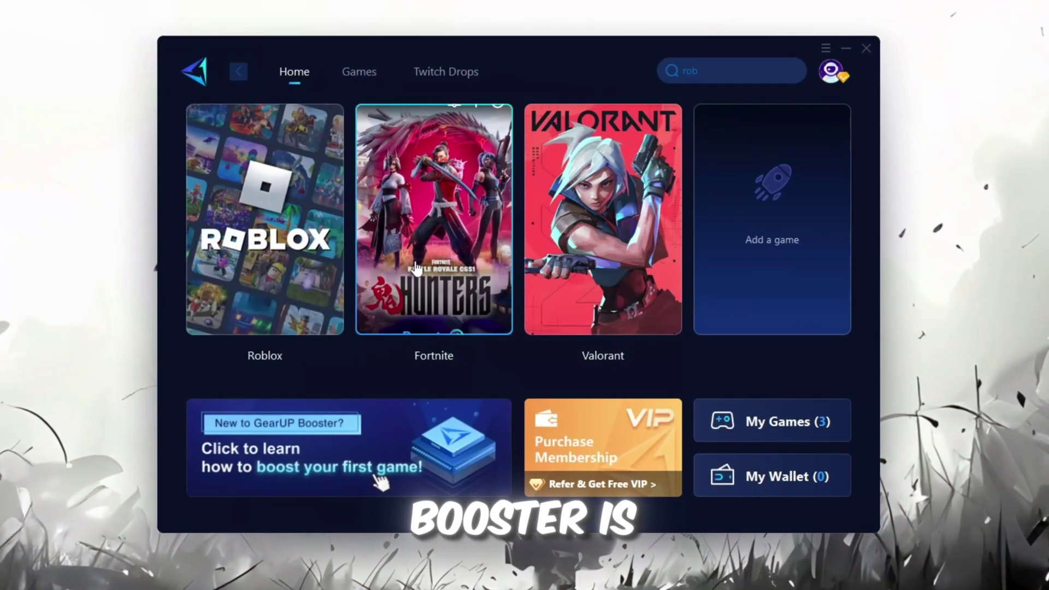
# Start the boost for Roblox in GearUP Booster.
pyautogui.moveTo(274, 320)
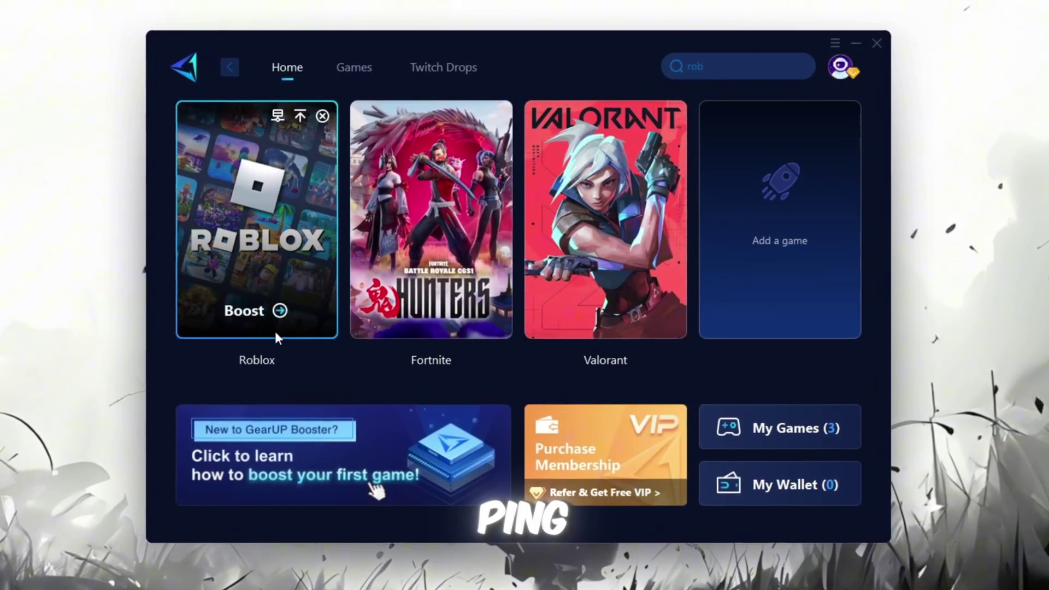
pyautogui.click(266, 323)
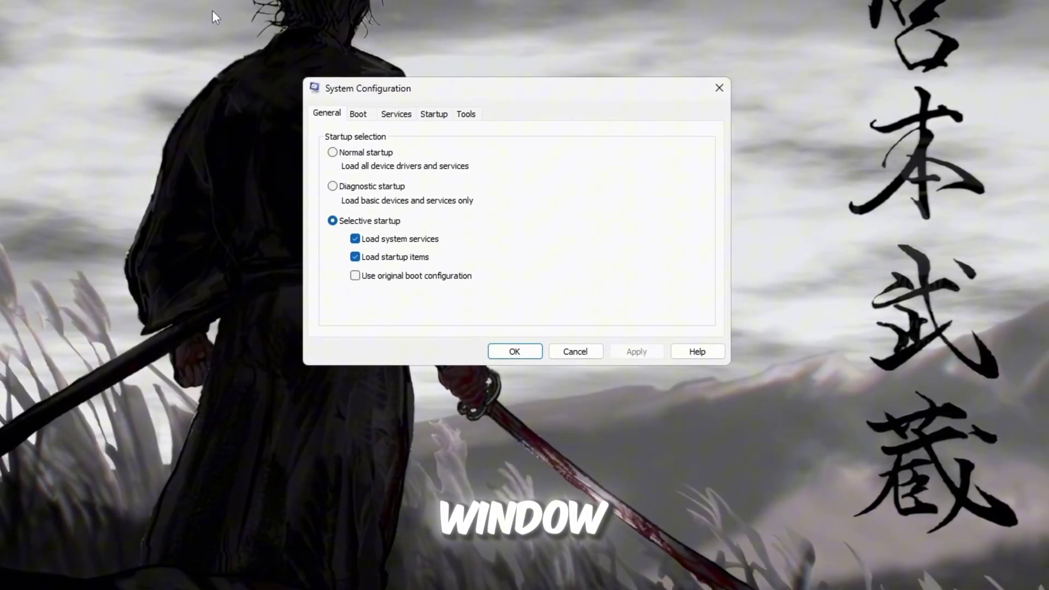
# Set the number of processors to 16 in System Configuration's advanced boot options and apply the boot change.
pyautogui.click(361, 114)
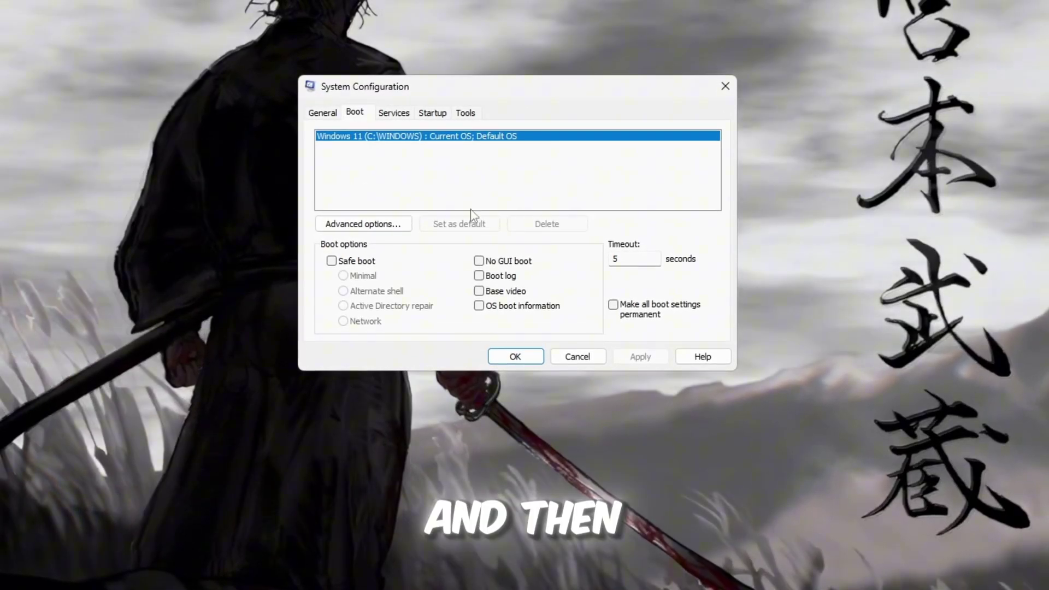
pyautogui.click(402, 224)
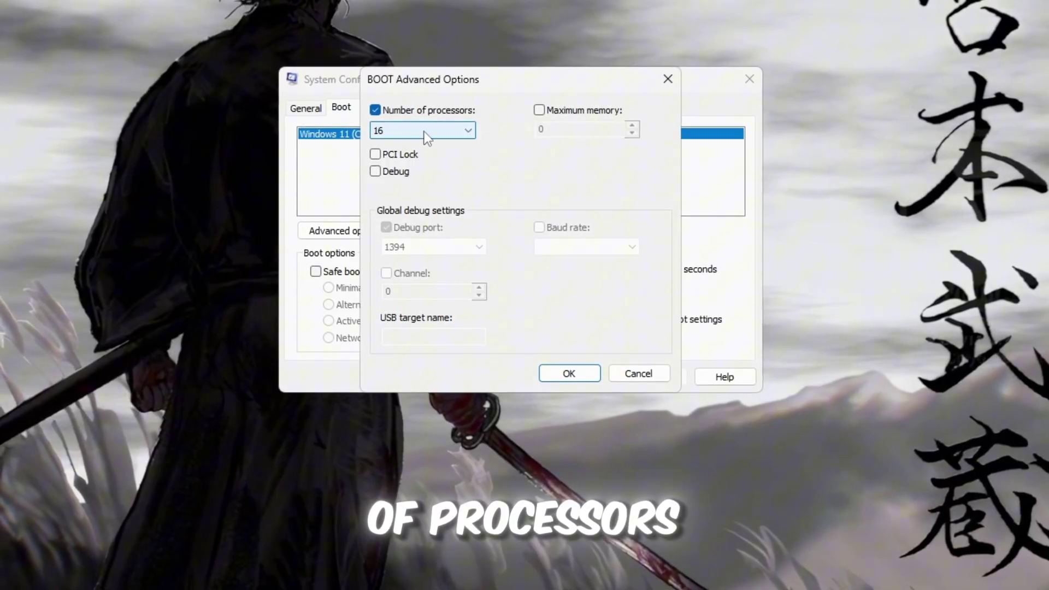
pyautogui.click(424, 132)
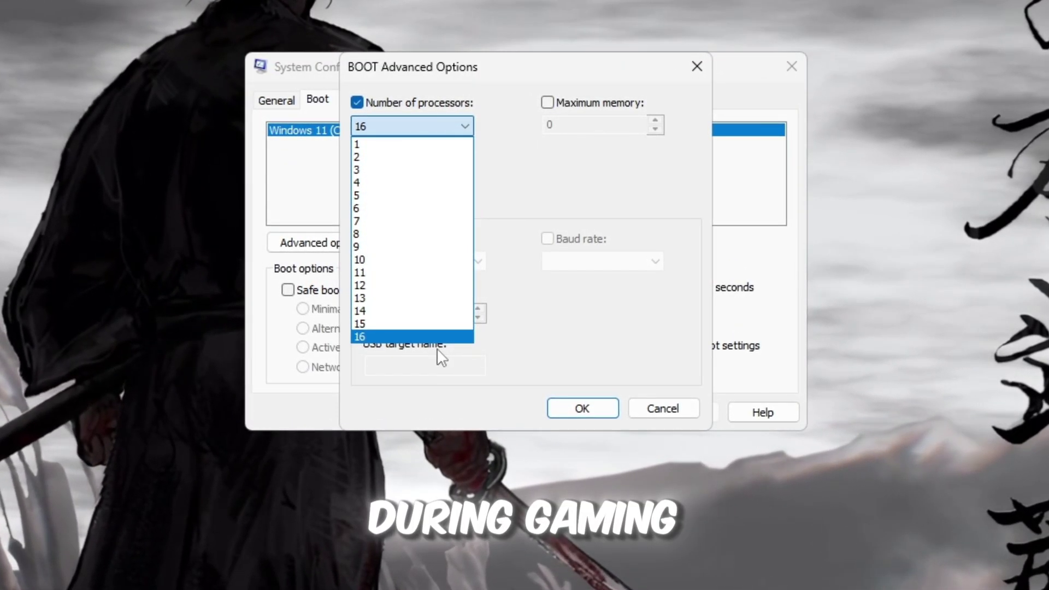
pyautogui.click(437, 350)
pyautogui.click(581, 409)
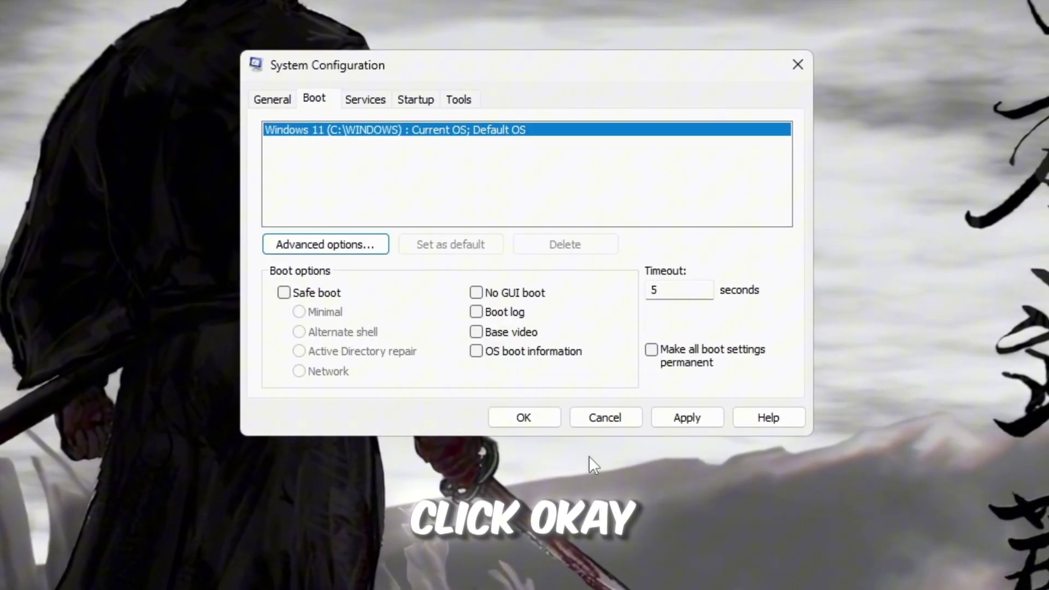
pyautogui.click(699, 417)
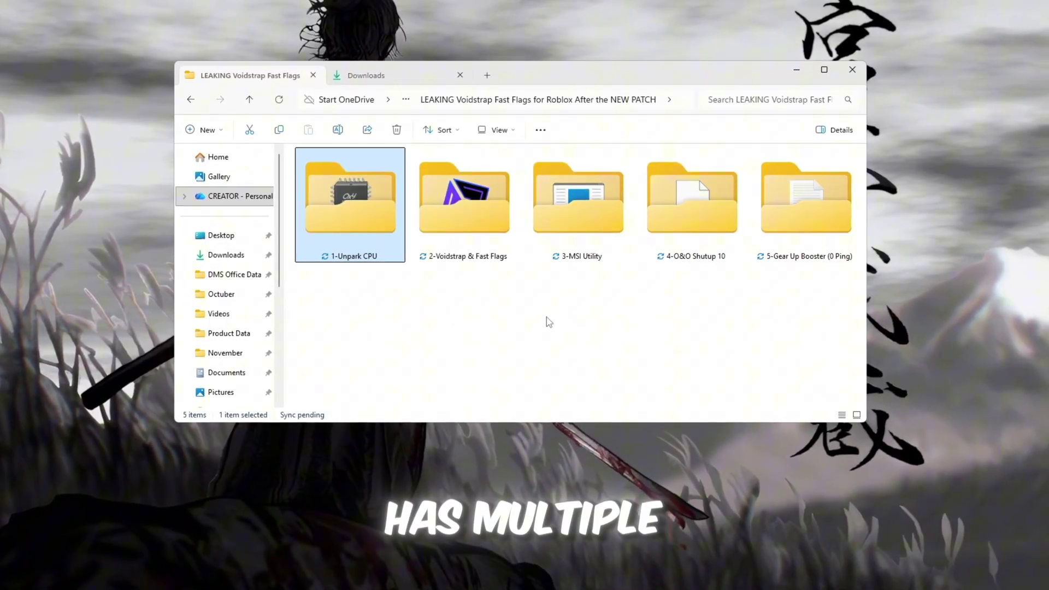
# Run UnparkCpu.exe from the 1-Unpark CPU folder as administrator, allow it to make changes, and minimize the folder window.
pyautogui.doubleClick(364, 216)
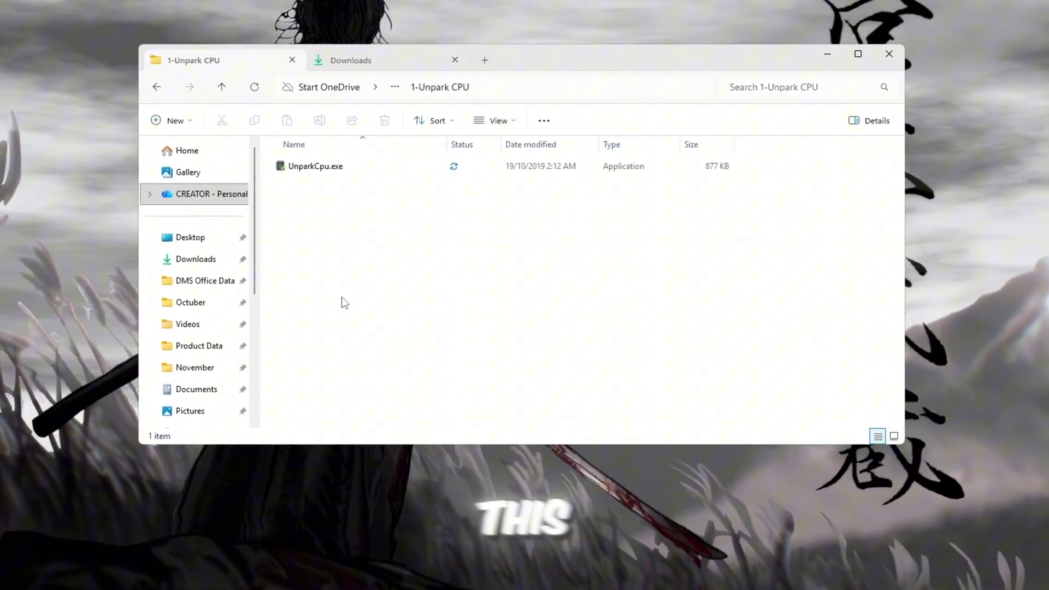
pyautogui.click(326, 166)
pyautogui.rightClick(379, 162)
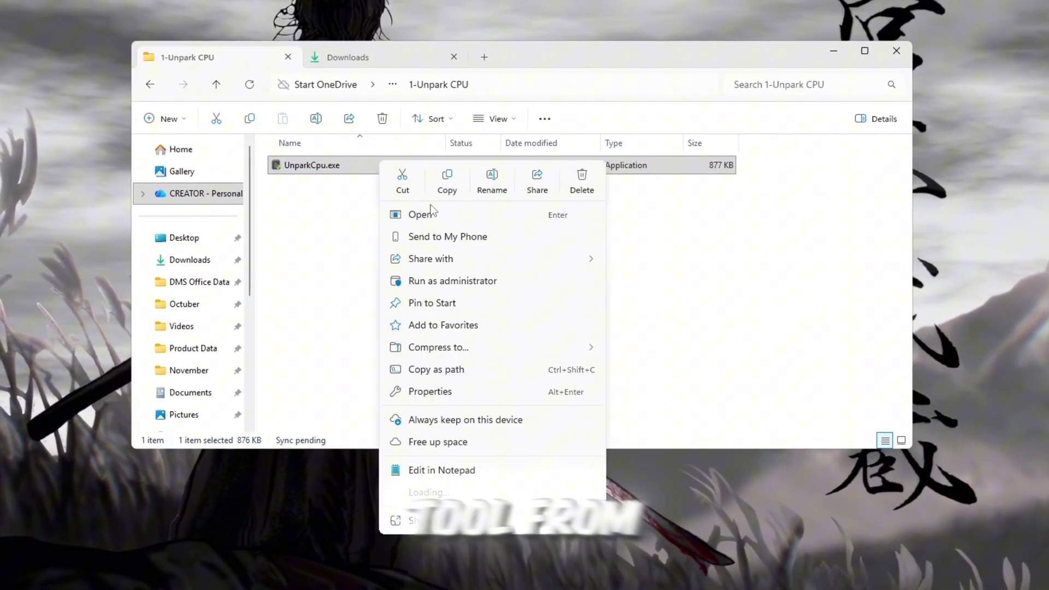
pyautogui.click(490, 283)
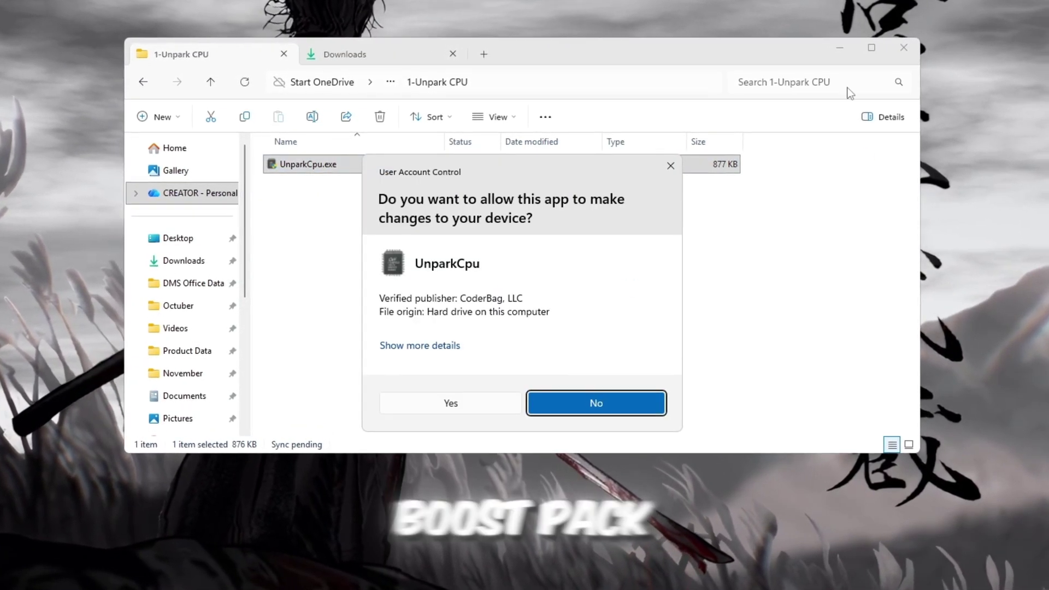
pyautogui.click(456, 406)
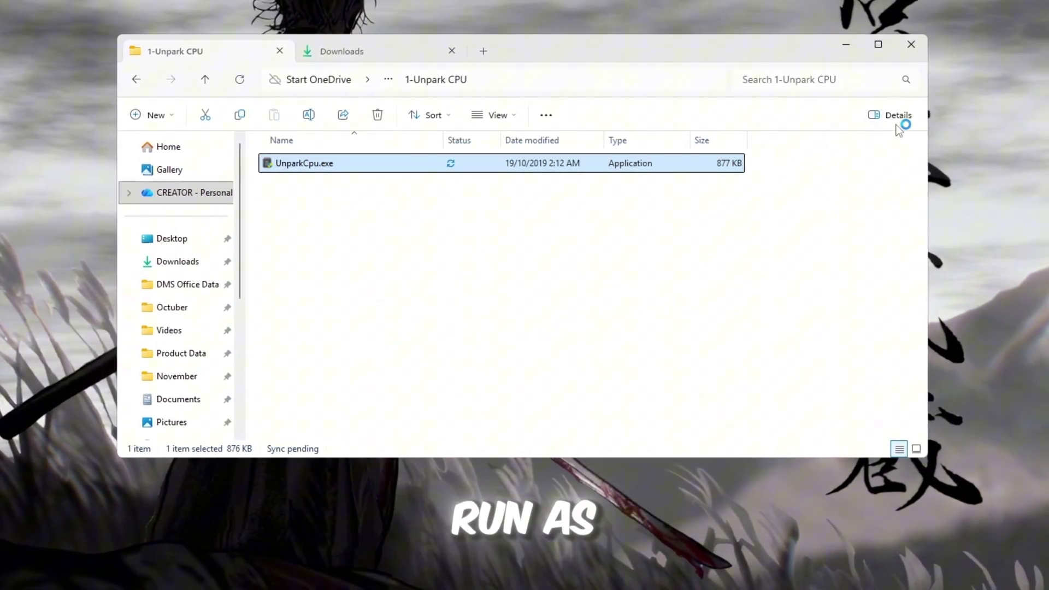
pyautogui.click(845, 45)
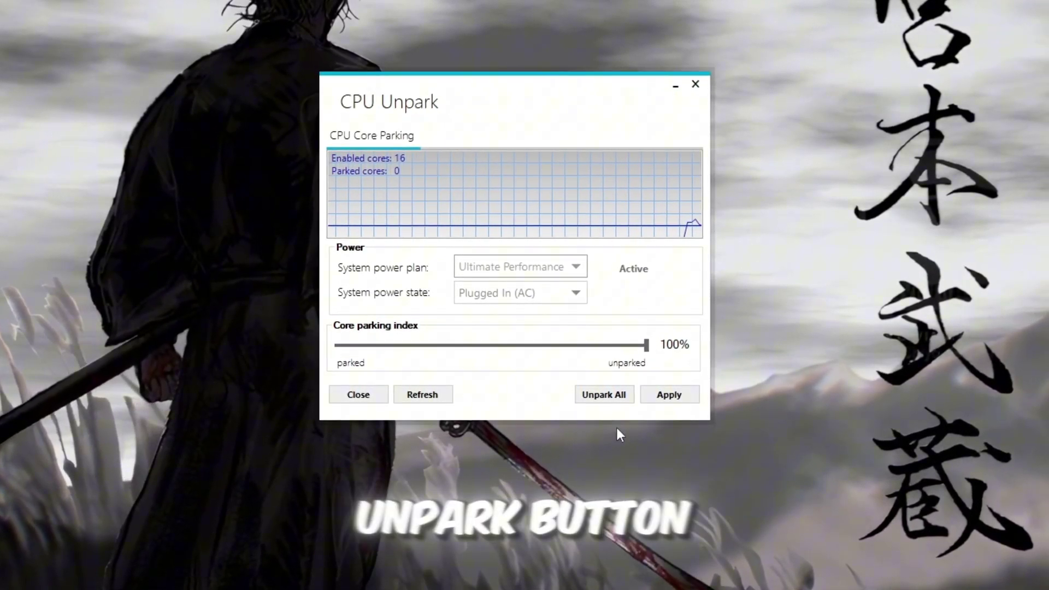
# Unpark all CPU cores and apply the core parking index of 100%, dismissing the notices.
pyautogui.click(630, 392)
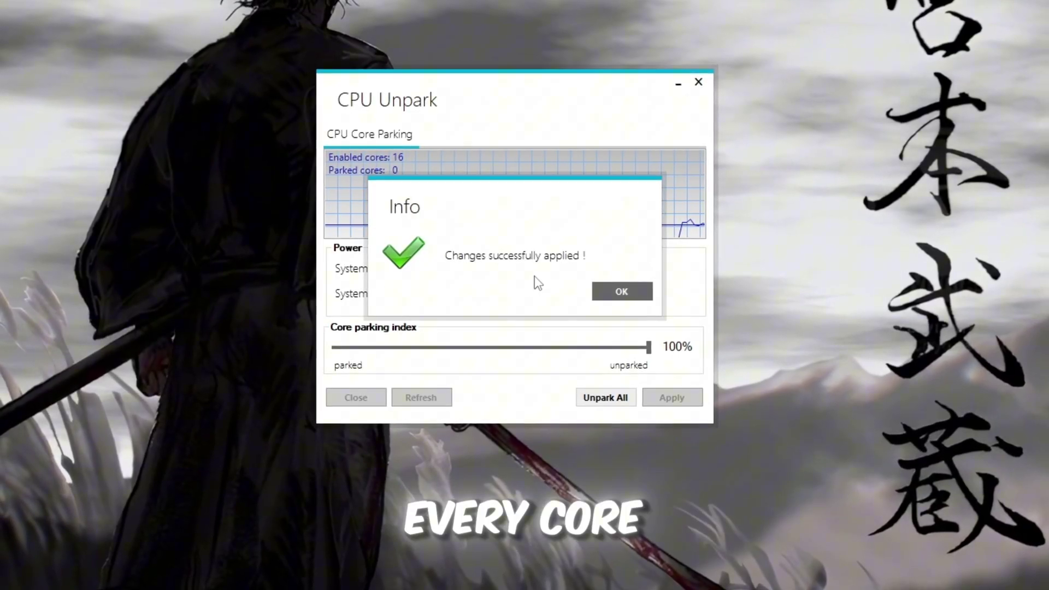
pyautogui.click(622, 291)
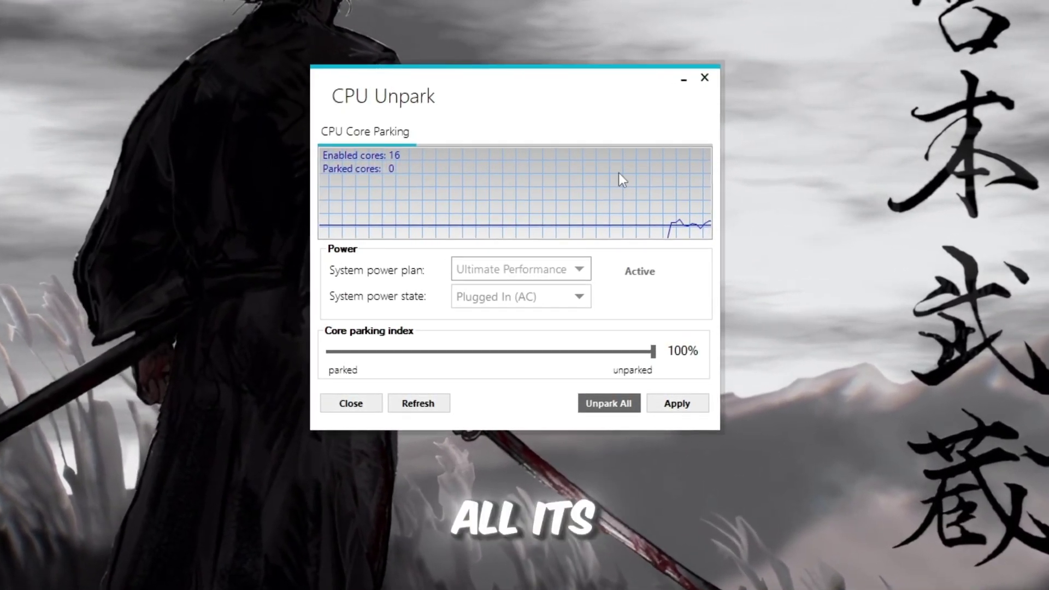
pyautogui.moveTo(655, 353); pyautogui.dragTo(310, 350)
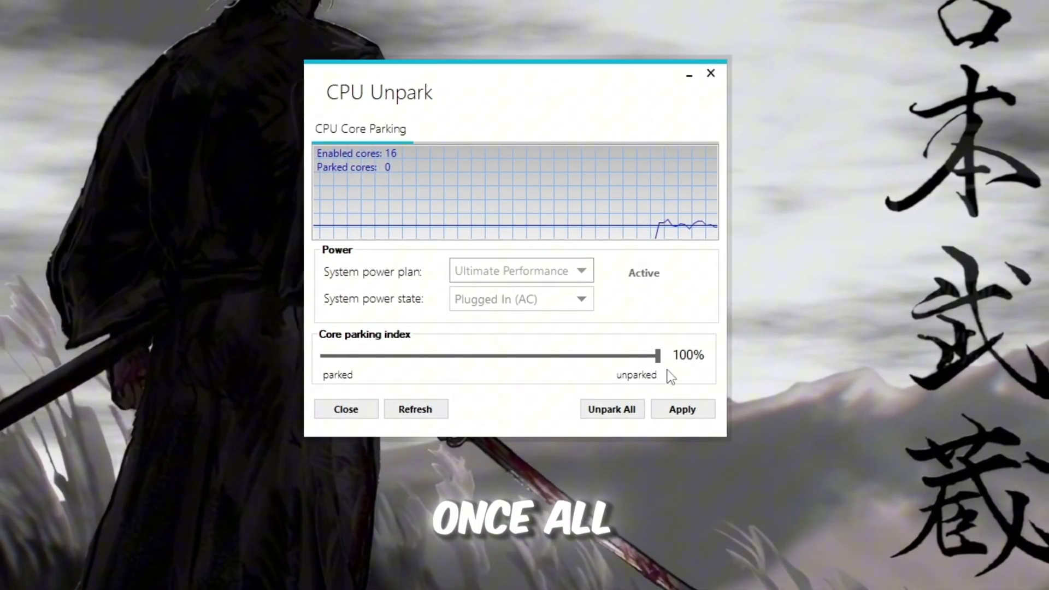
pyautogui.click(705, 414)
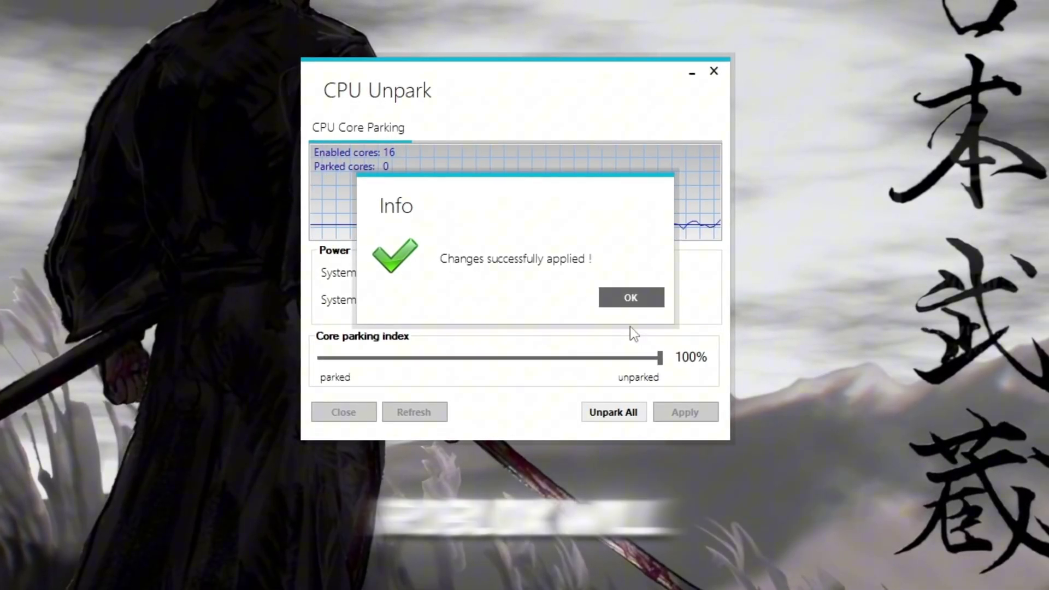
pyautogui.click(632, 301)
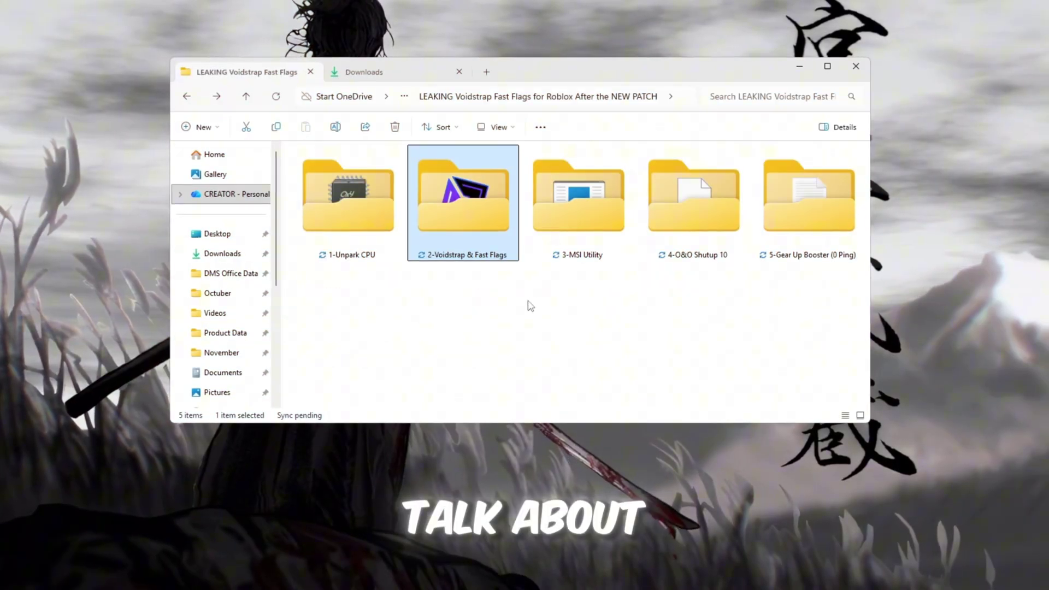
# Open the 2-Voidstrap & Fast Flags folder and launch Voidstrap as administrator, keeping Player and Message logs off.
pyautogui.doubleClick(471, 199)
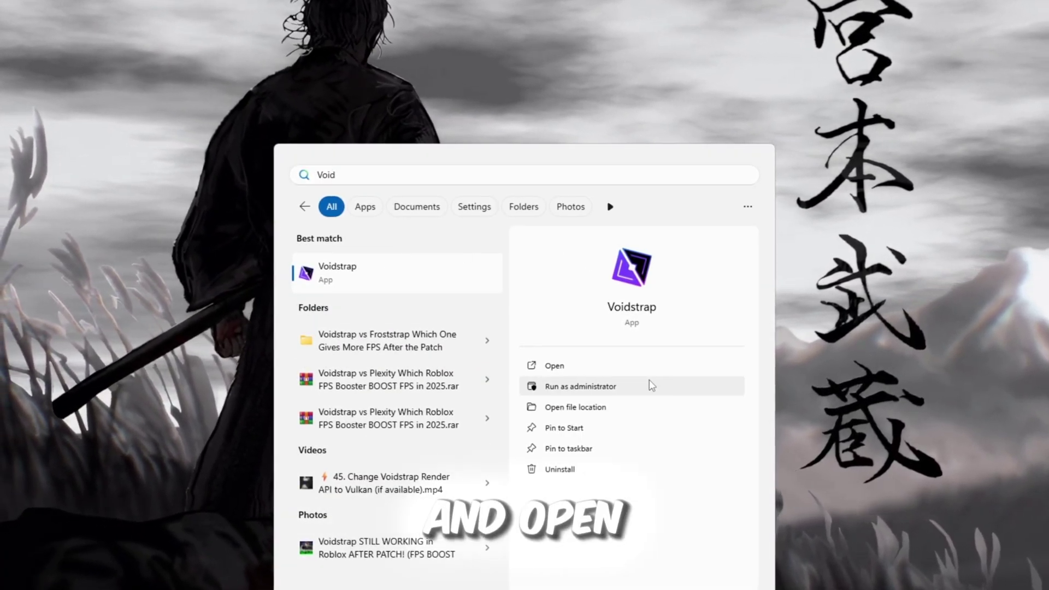
pyautogui.click(652, 386)
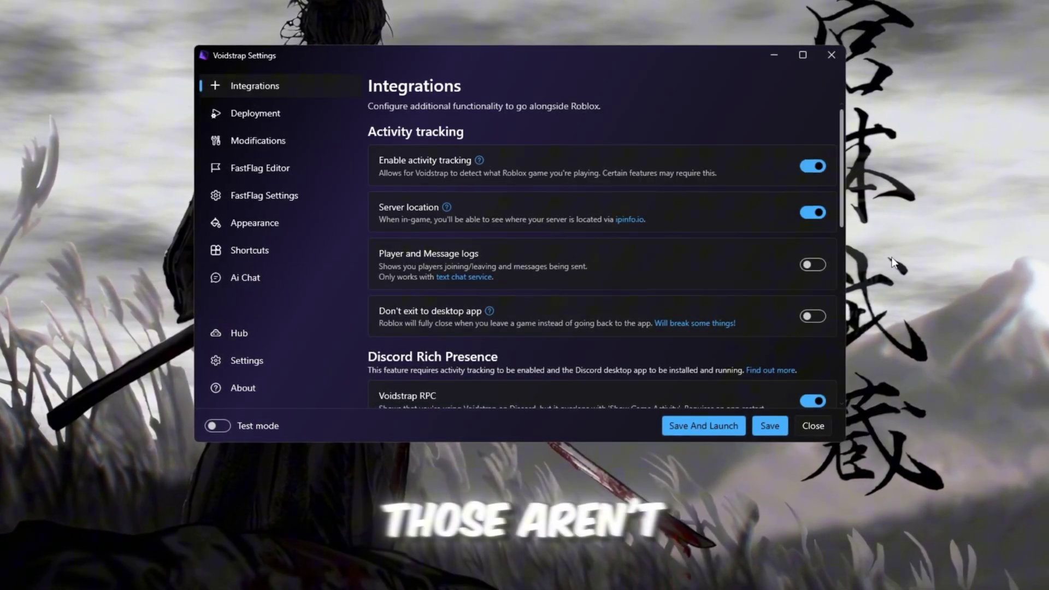
pyautogui.click(809, 267)
pyautogui.click(818, 265)
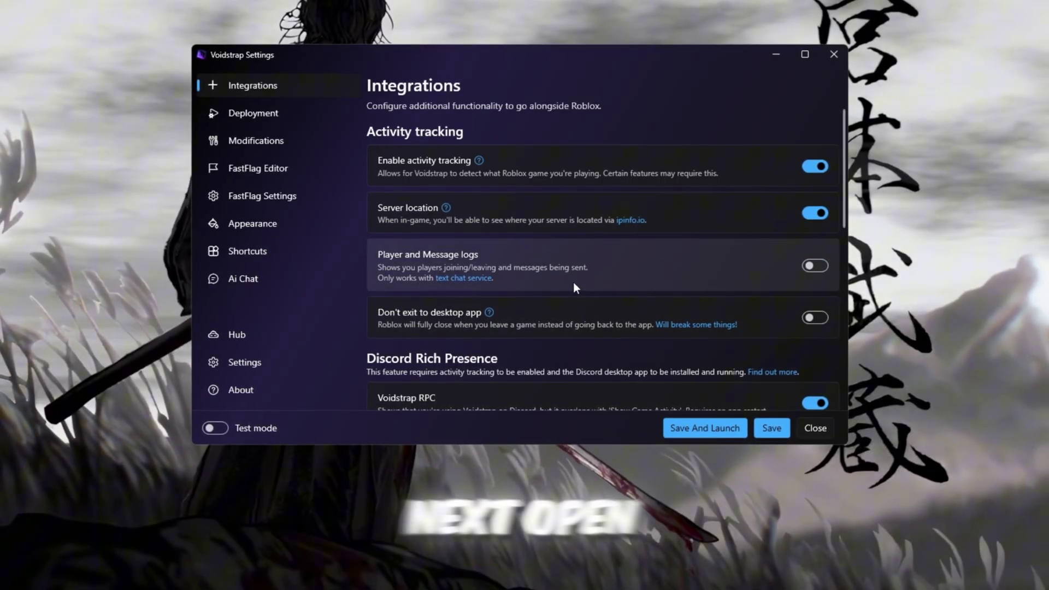
# Enable Multi-instance launching and Allow cross-game teleportation in the Deployment settings.
pyautogui.click(266, 119)
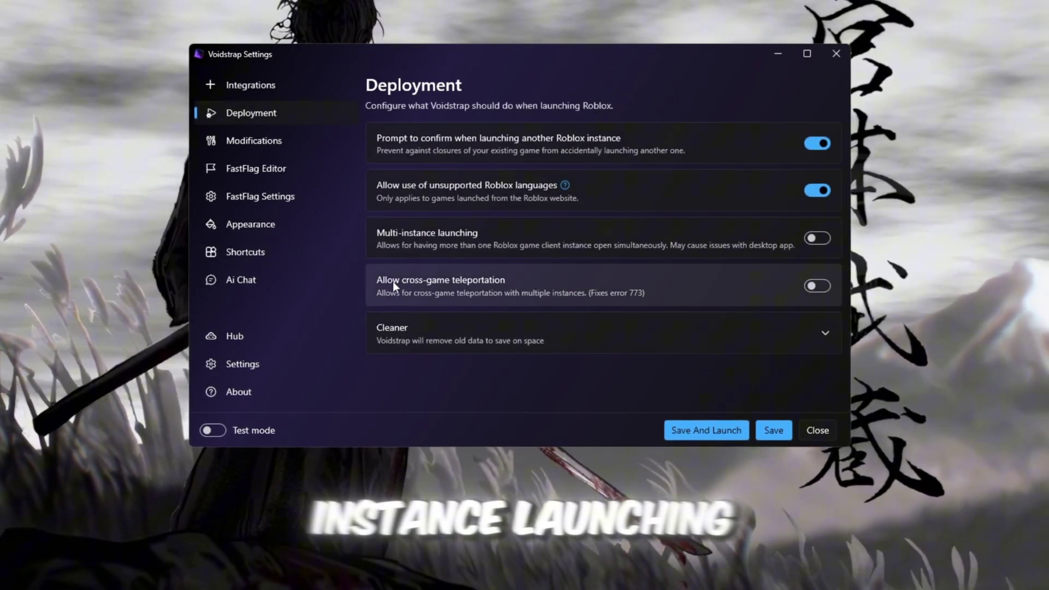
pyautogui.click(818, 241)
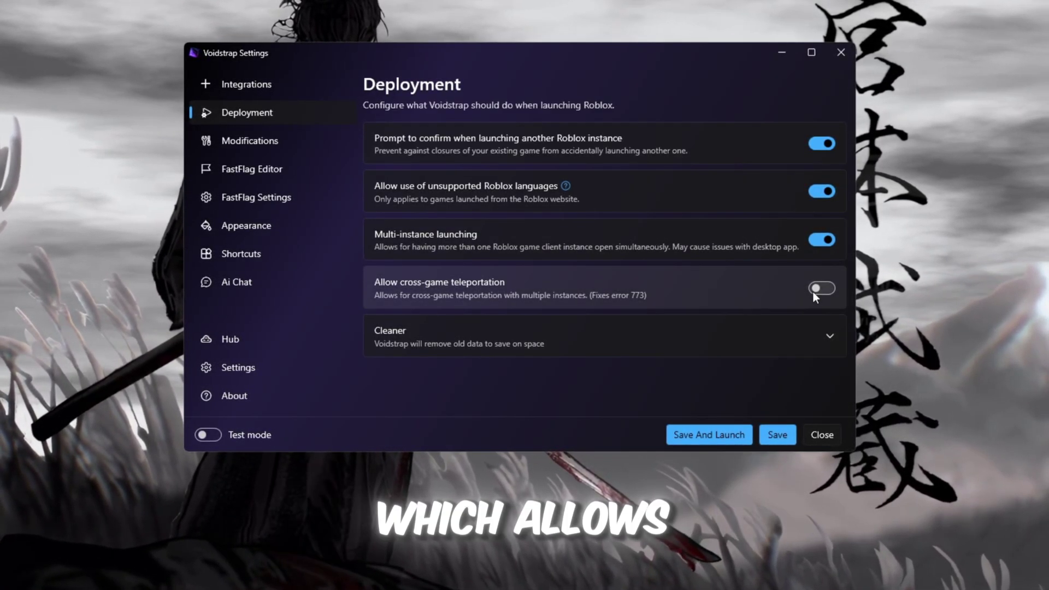
pyautogui.click(814, 291)
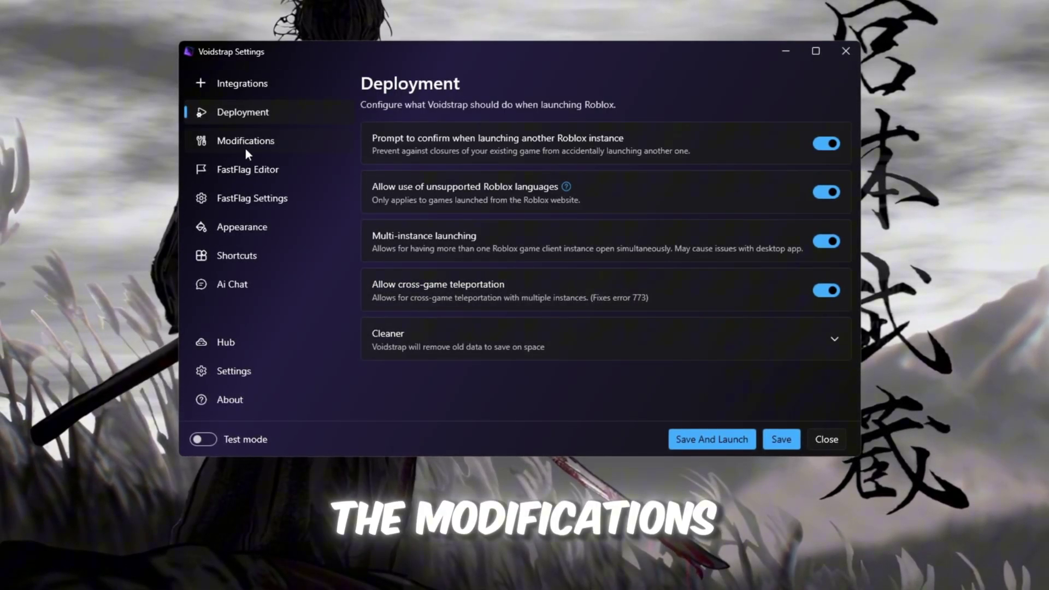
# Look through the Modifications presets, including the old sound options, mouse cursor and preferred emoji type.
pyautogui.click(267, 145)
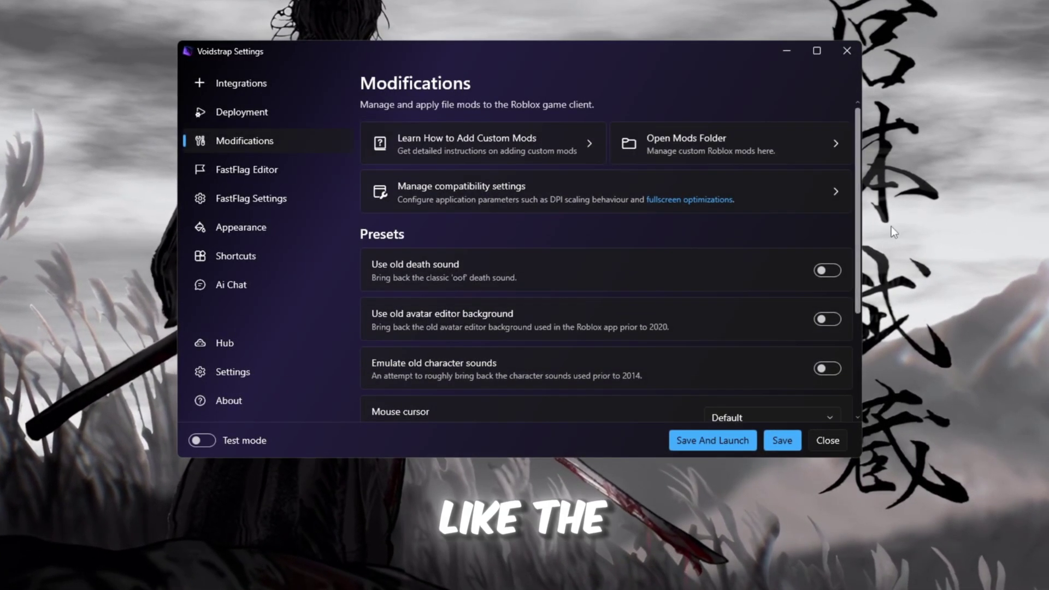
pyautogui.scroll(-3, 643, 357)
pyautogui.scroll(3, 541, 277)
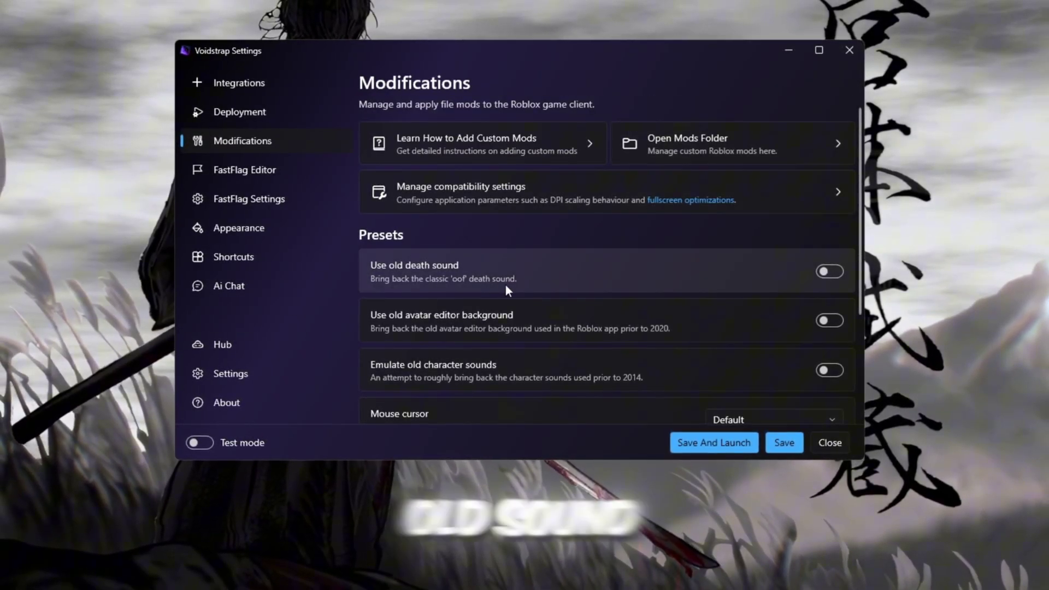
pyautogui.scroll(-2, 468, 335)
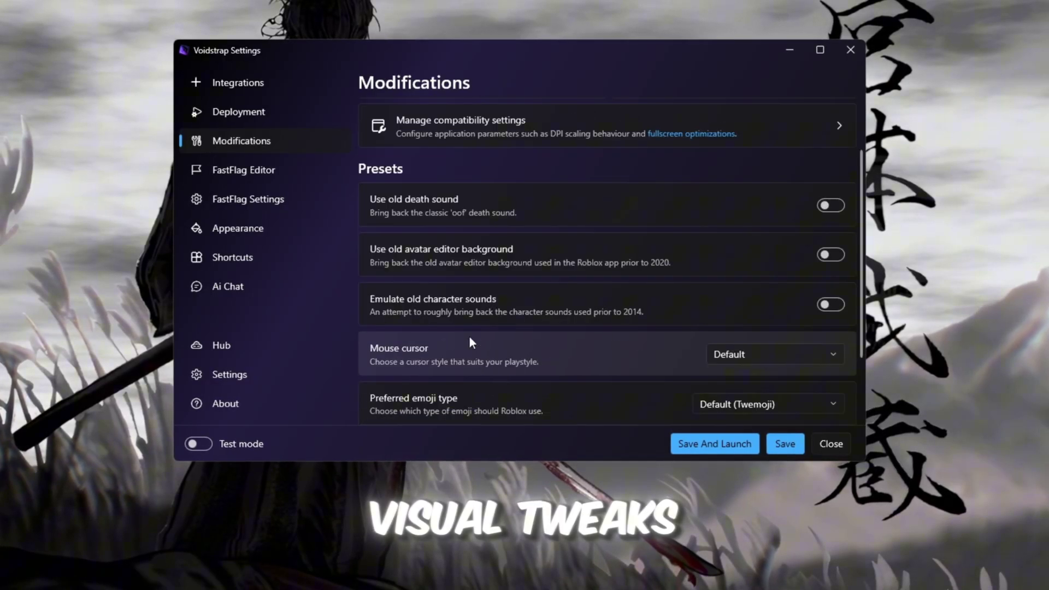
pyautogui.scroll(-2, 474, 331)
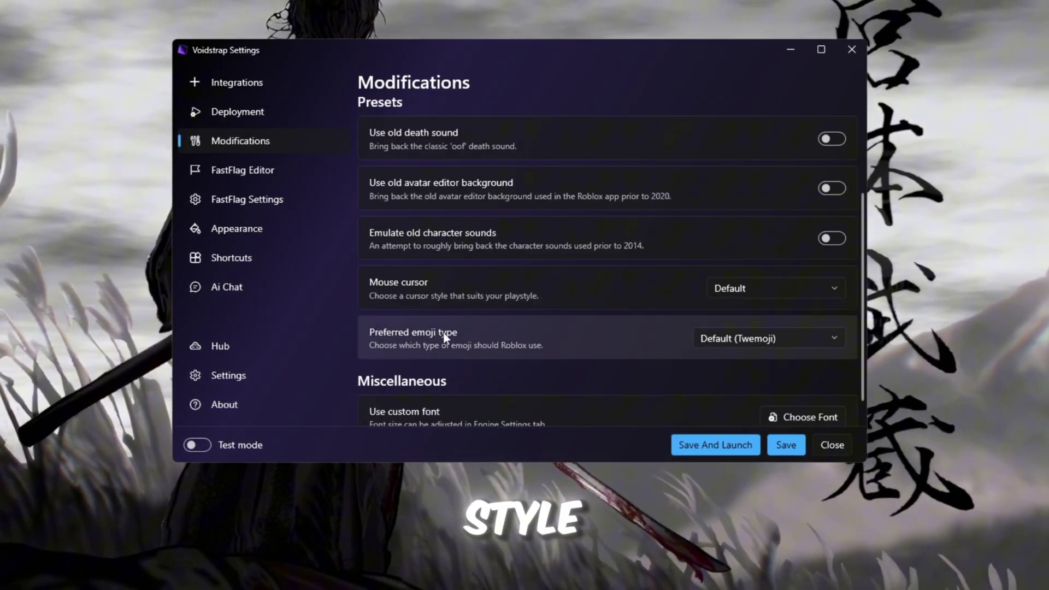
# Review the flags and their preset marks in the FastFlag Editor and select the DFIntCanHideGuiGroupId flag.
pyautogui.click(234, 171)
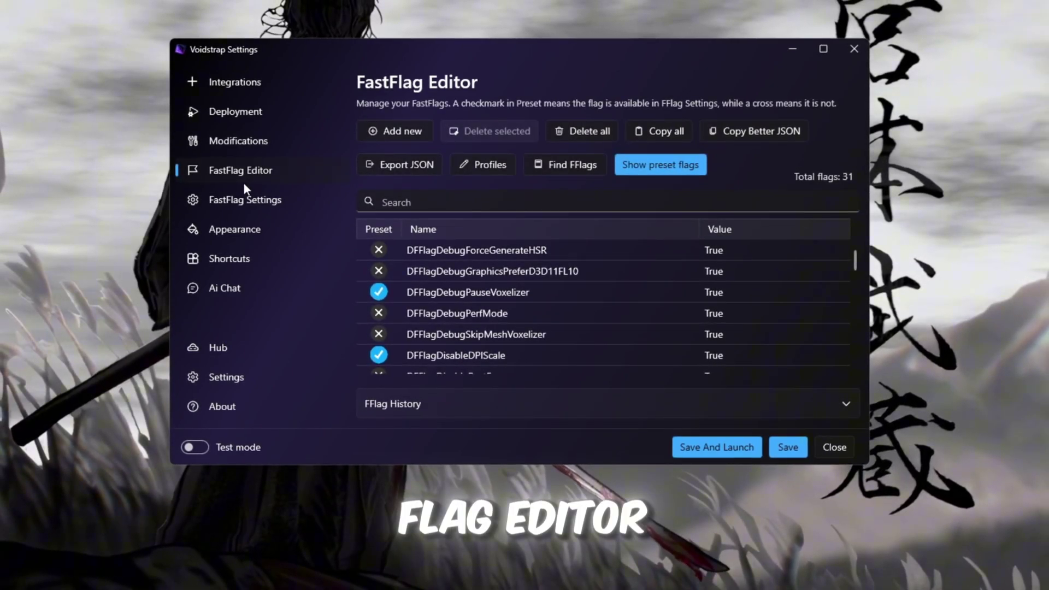
pyautogui.scroll(-6, 575, 293)
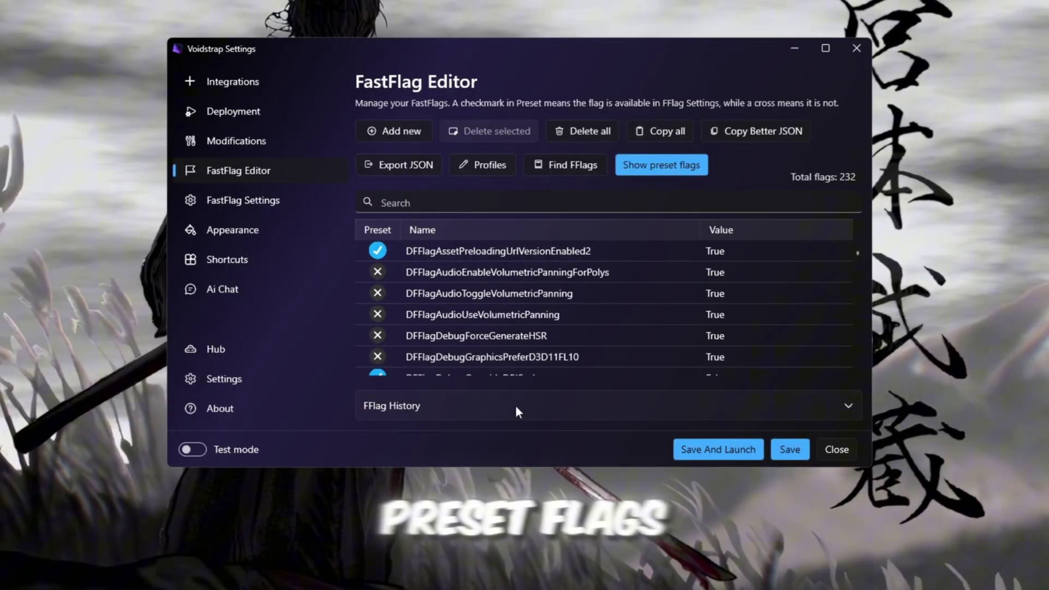
pyautogui.scroll(10, 574, 323)
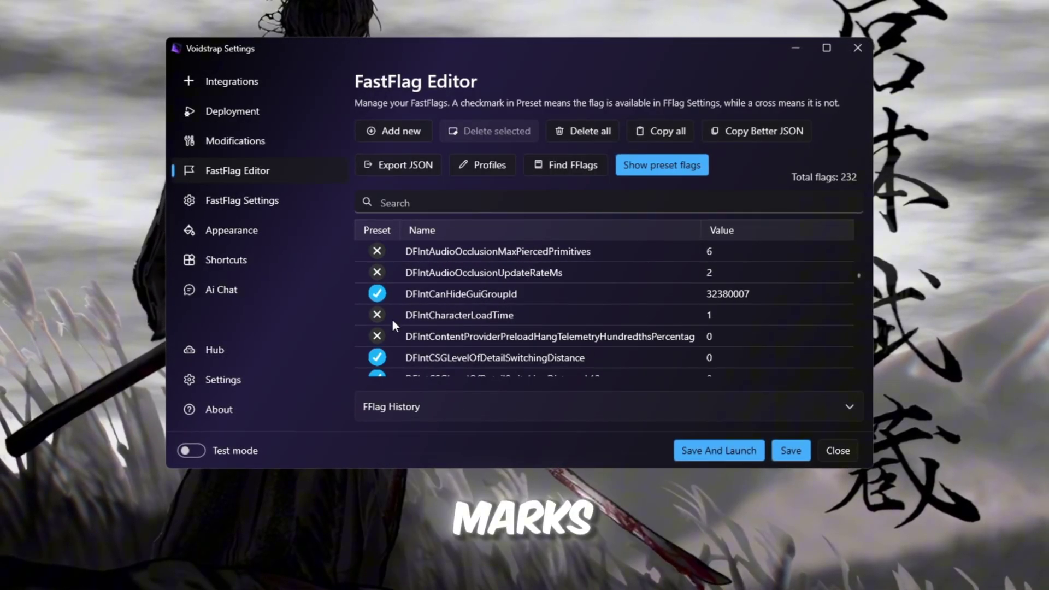
pyautogui.click(440, 295)
pyautogui.click(449, 317)
pyautogui.click(458, 297)
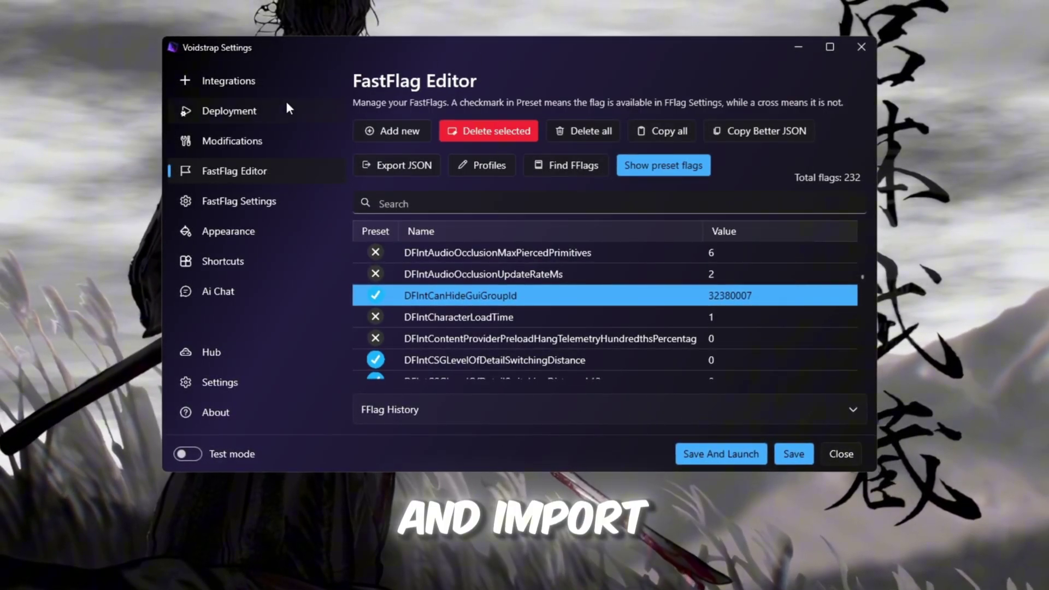
# Import the copied fast flag JSON into the FastFlag Editor, overwrite the conflicting flag values, and check the flag list.
pyautogui.click(419, 130)
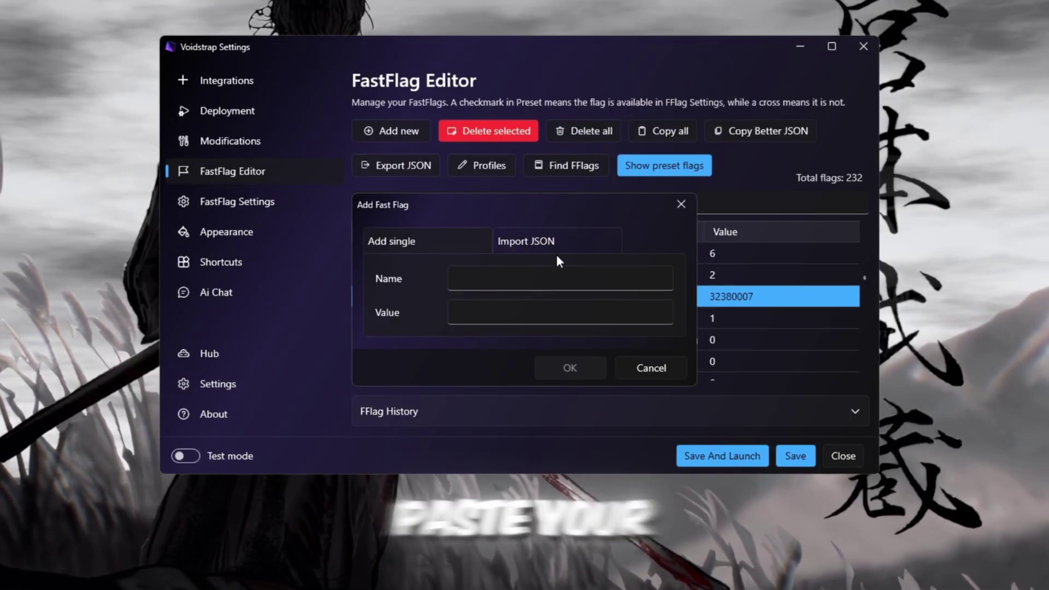
pyautogui.click(526, 241)
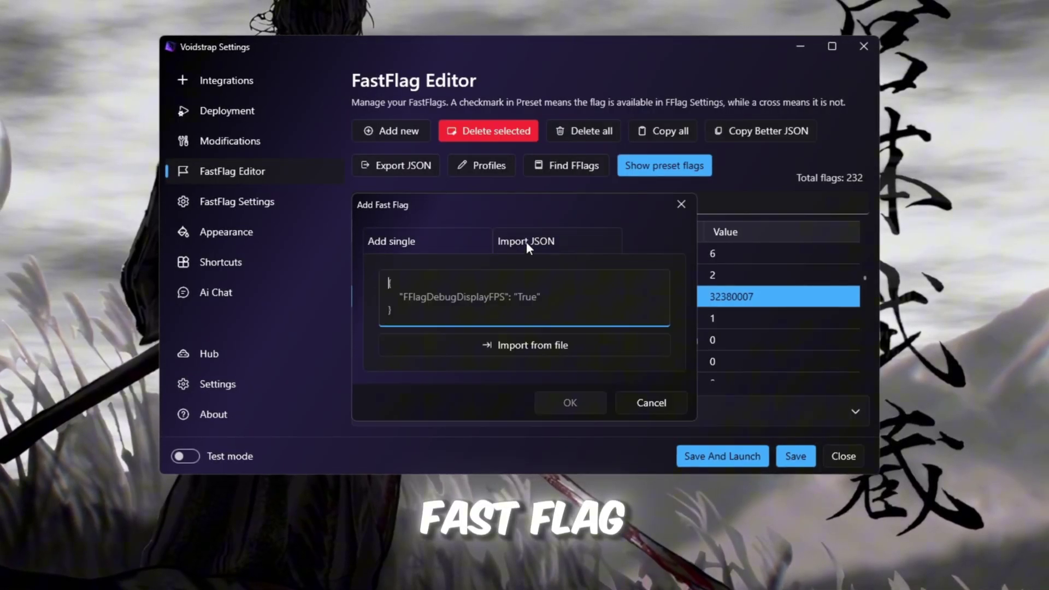
pyautogui.hotkey('ctrl', 'v')
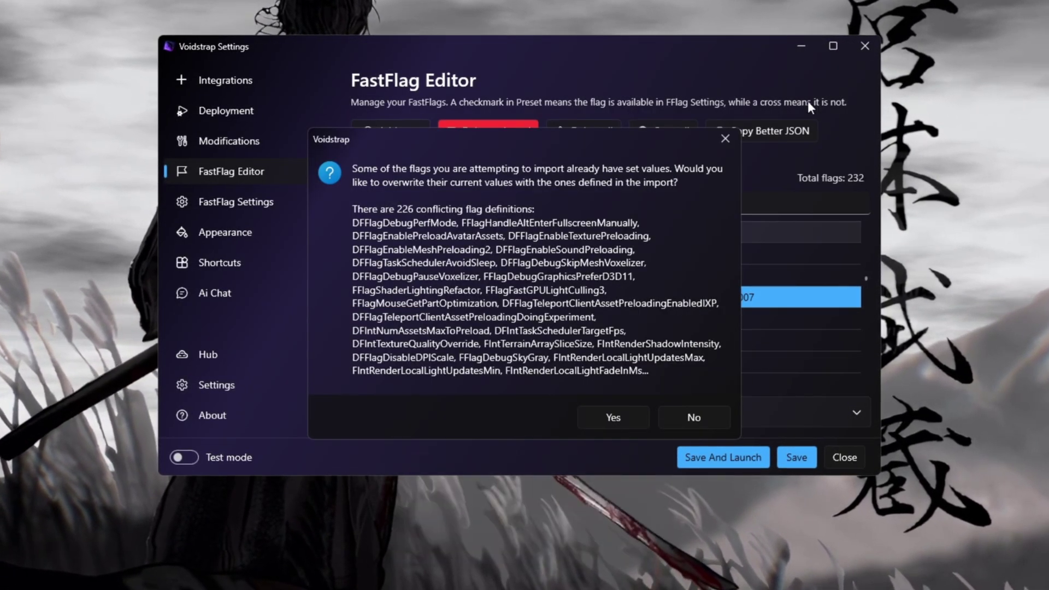
pyautogui.click(613, 418)
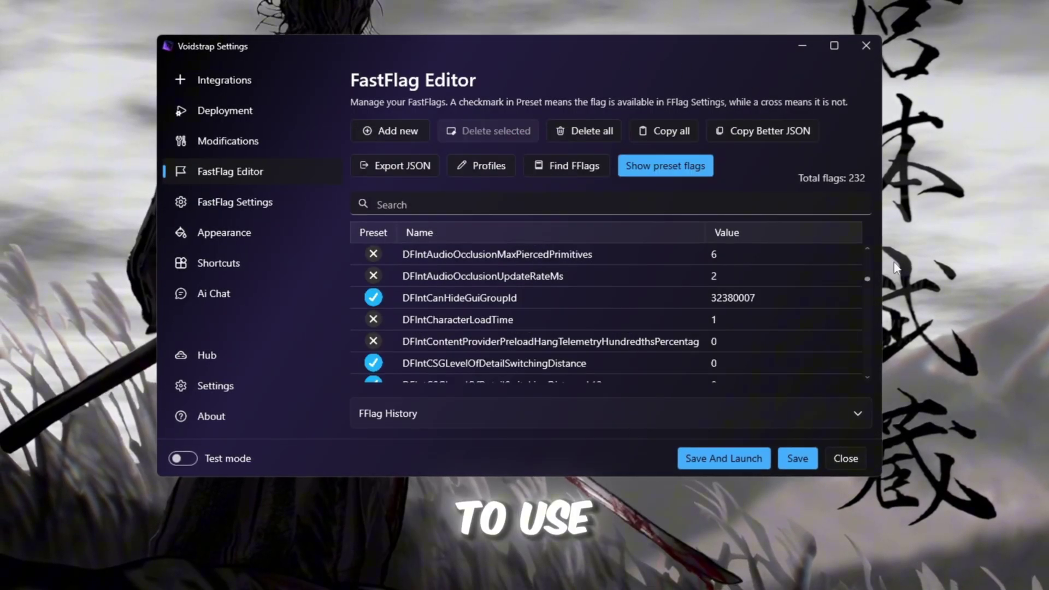
pyautogui.scroll(-10, 578, 296)
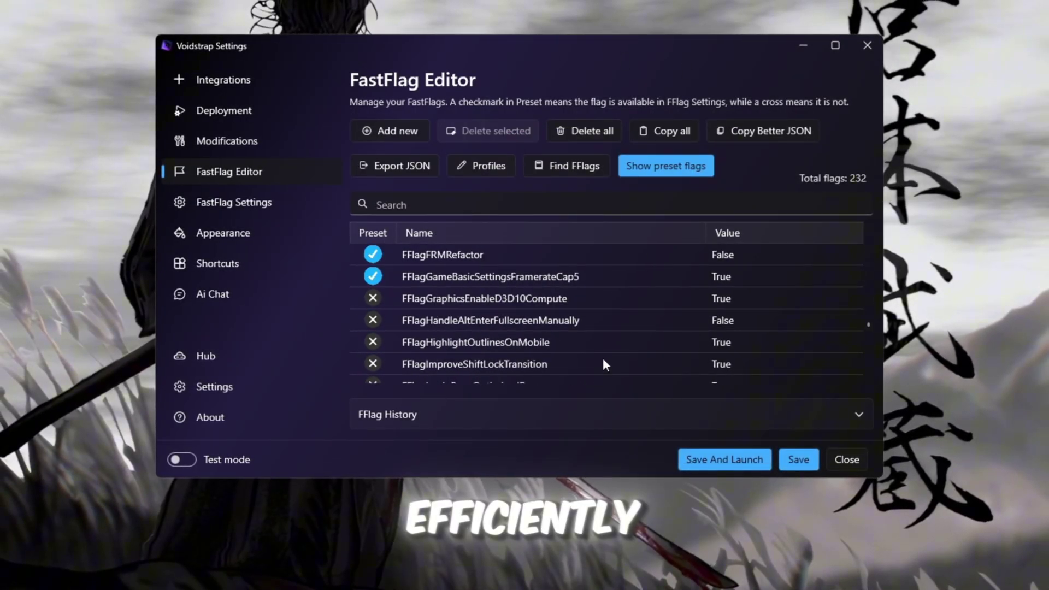
pyautogui.scroll(-5, 603, 360)
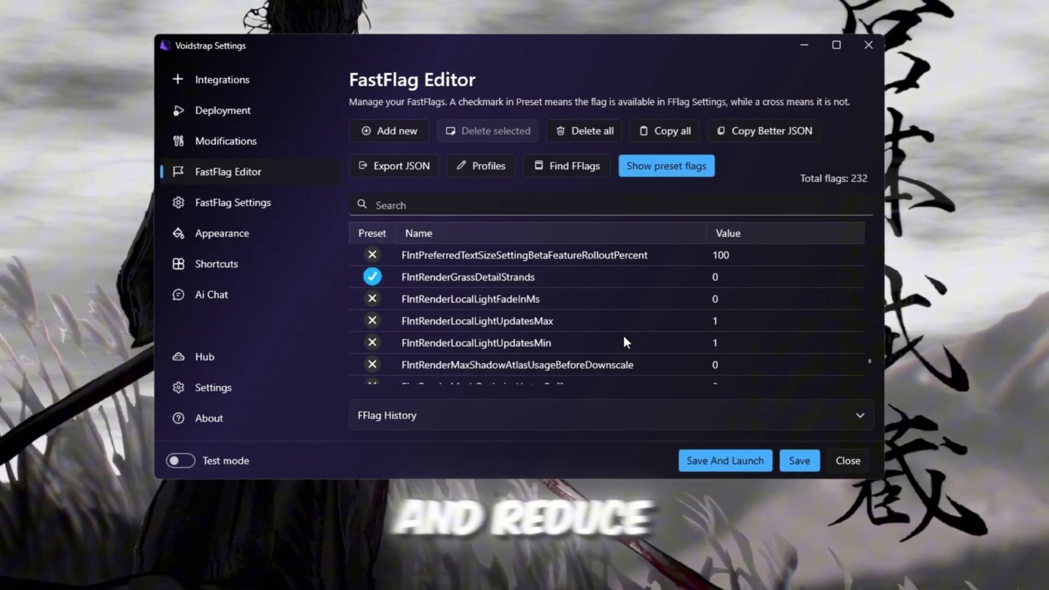
pyautogui.scroll(8, 624, 335)
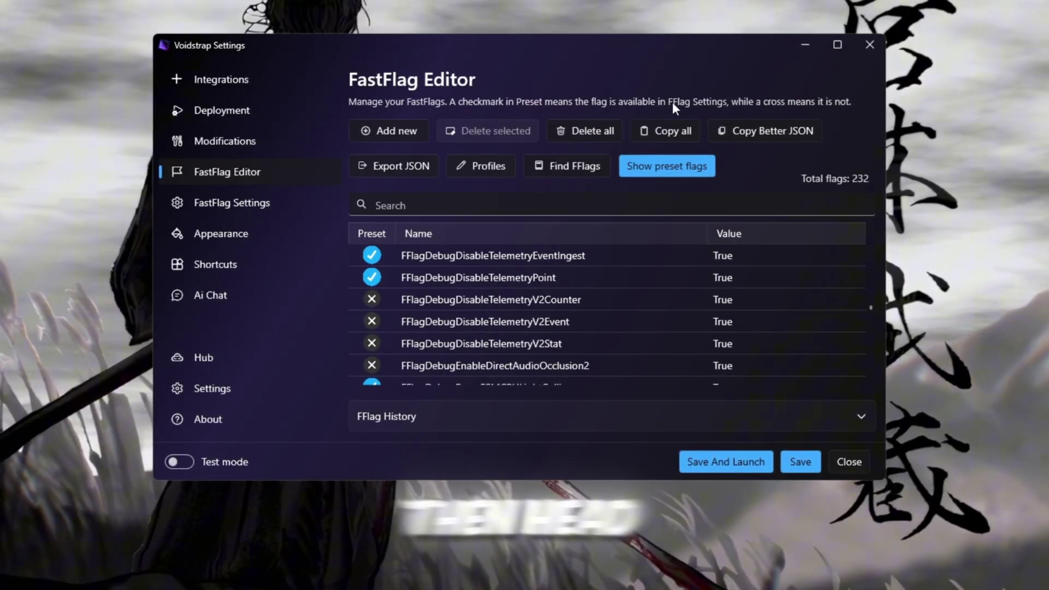
# Review the System options in FastFlag Settings, including CPU options, Hyper-Threading, target refresh rate and dynamic resolution.
pyautogui.click(237, 207)
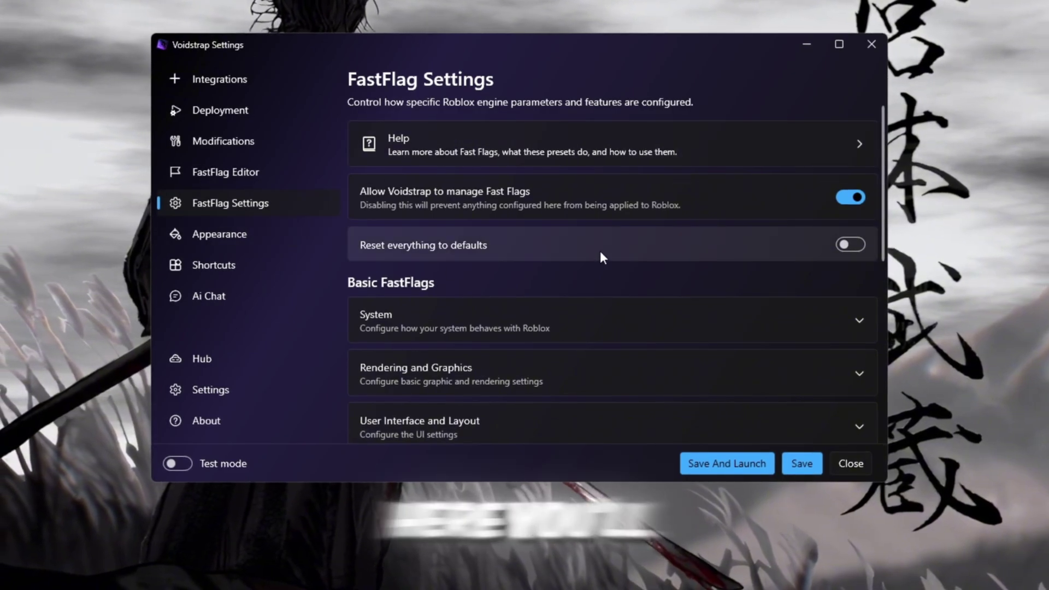
pyautogui.click(468, 335)
pyautogui.scroll(-2, 533, 264)
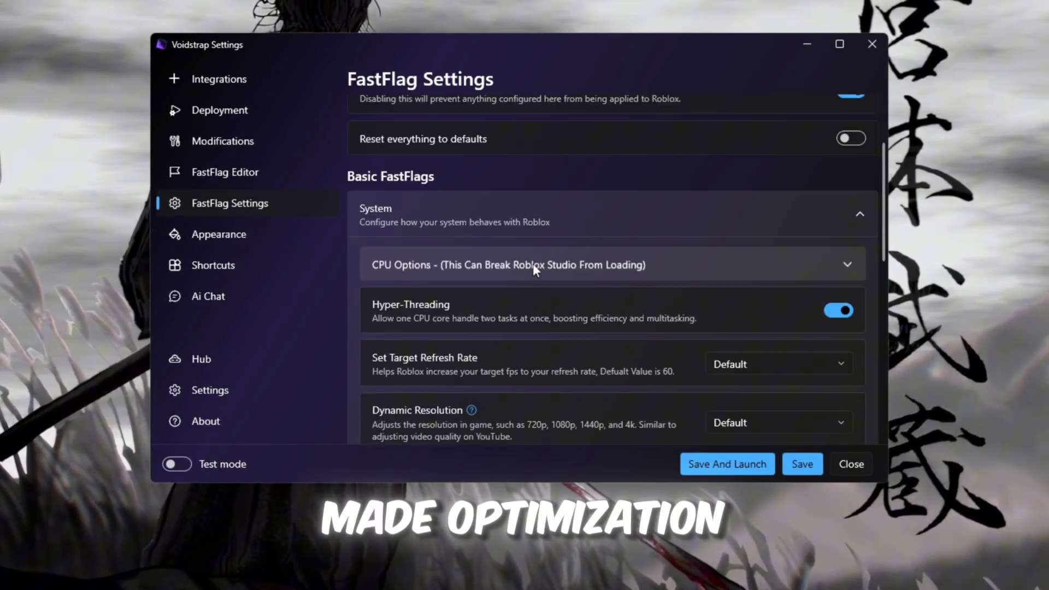
pyautogui.scroll(-2, 530, 303)
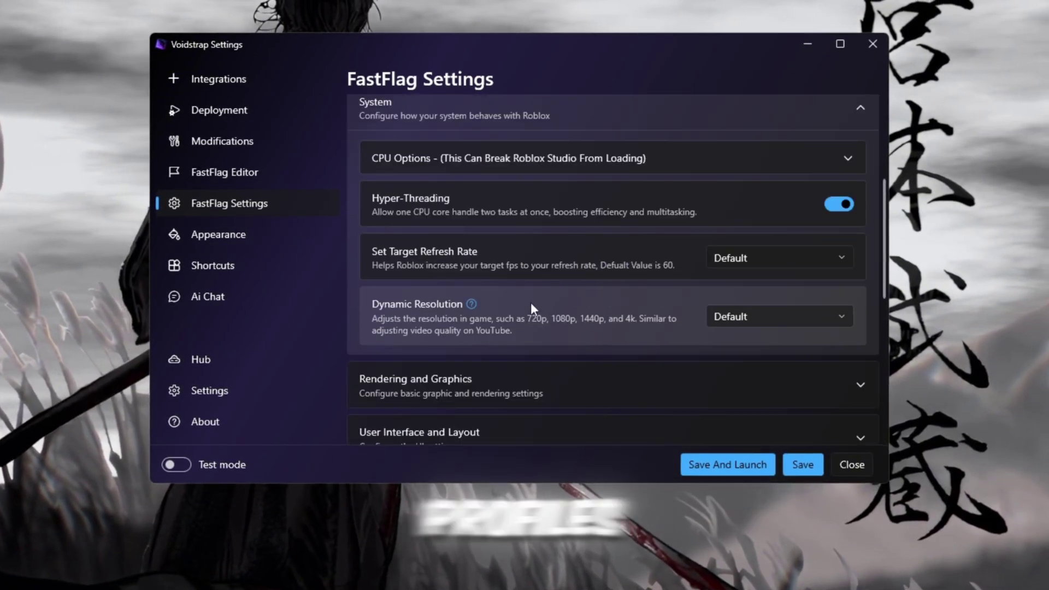
pyautogui.scroll(-2, 531, 308)
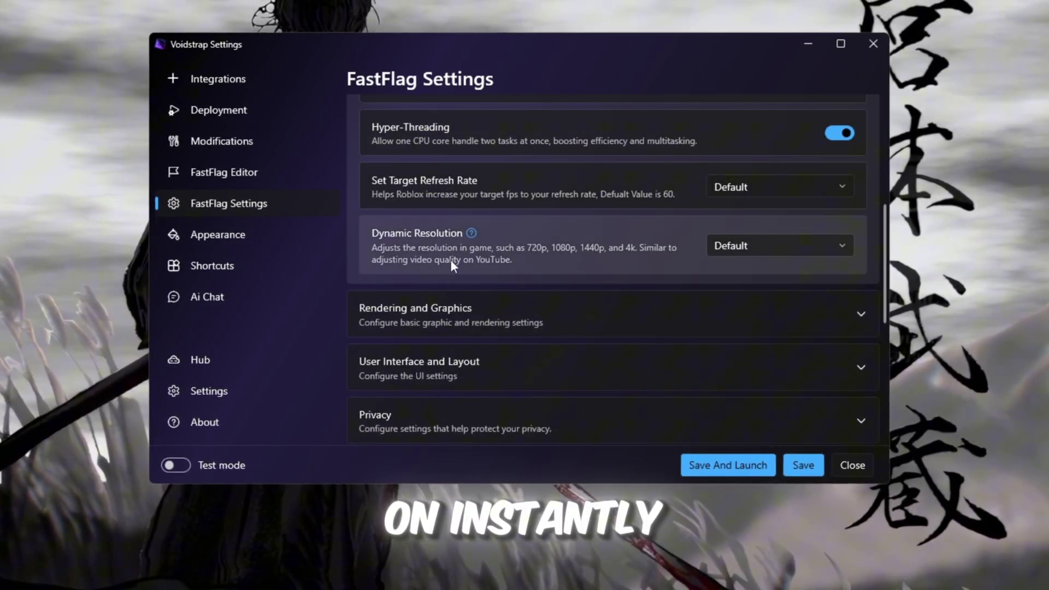
# Set the framerate limit to 9999 in the Rendering and Graphics section of FastFlag Settings.
pyautogui.scroll(-1, 543, 267)
pyautogui.click(580, 272)
pyautogui.scroll(-5, 579, 264)
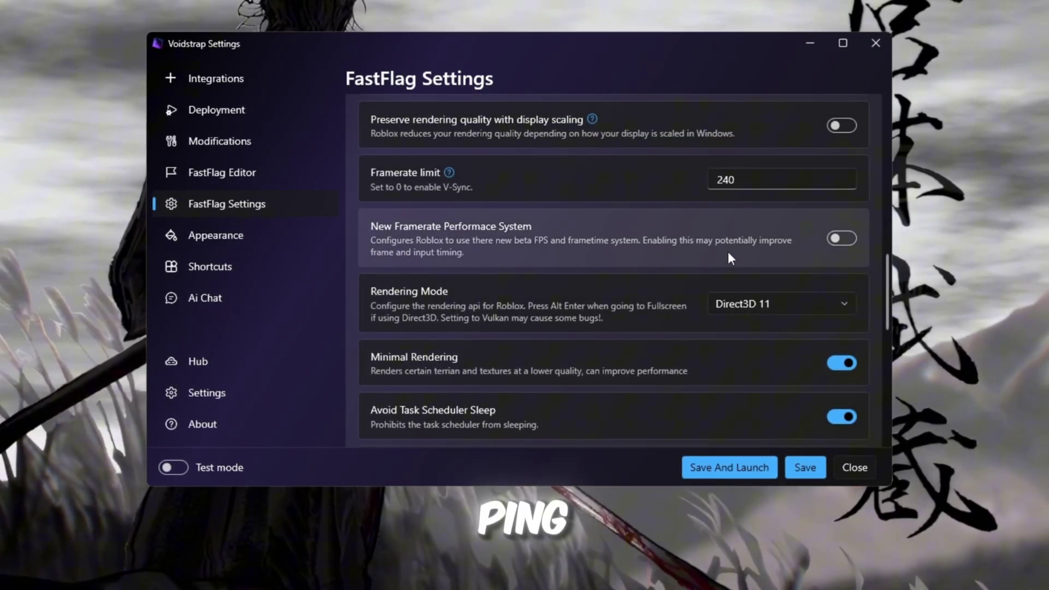
pyautogui.doubleClick(727, 180)
pyautogui.write('9999')
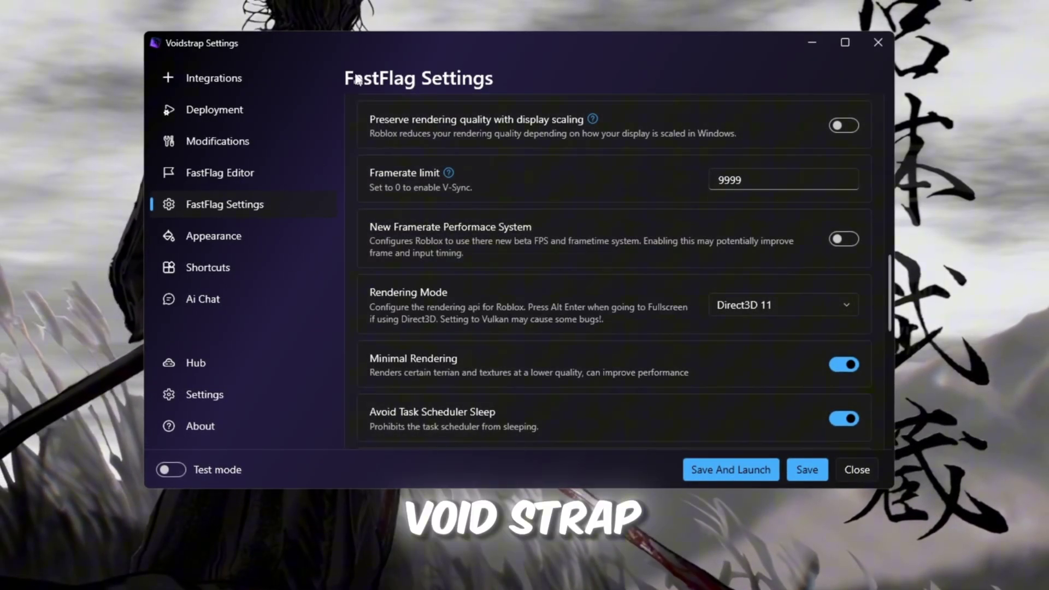
# Look through the Appearance and Shortcuts settings and open the Ai Chat page.
pyautogui.click(214, 241)
pyautogui.click(200, 269)
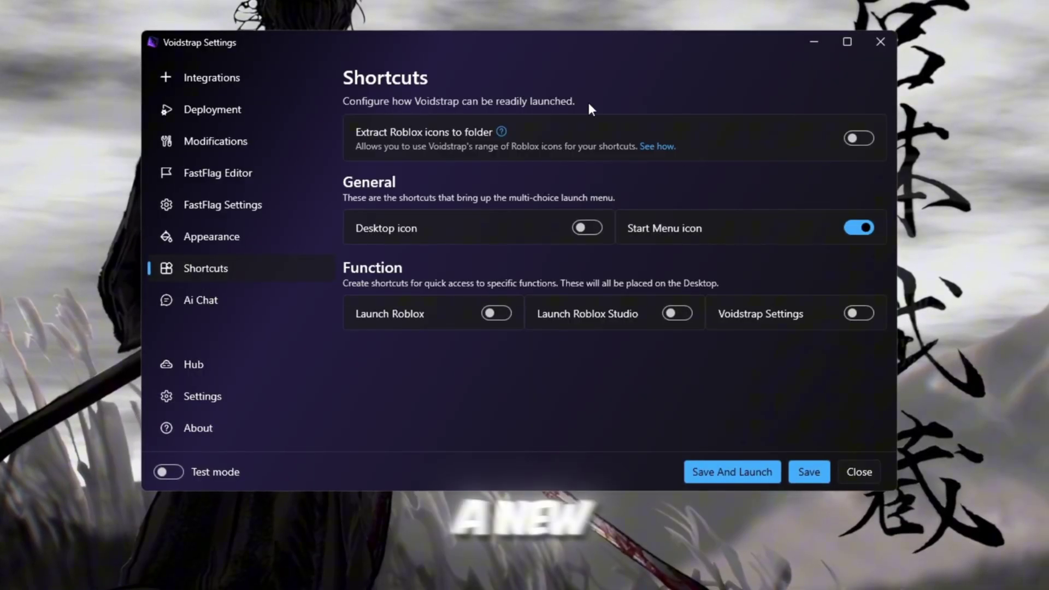
pyautogui.click(217, 306)
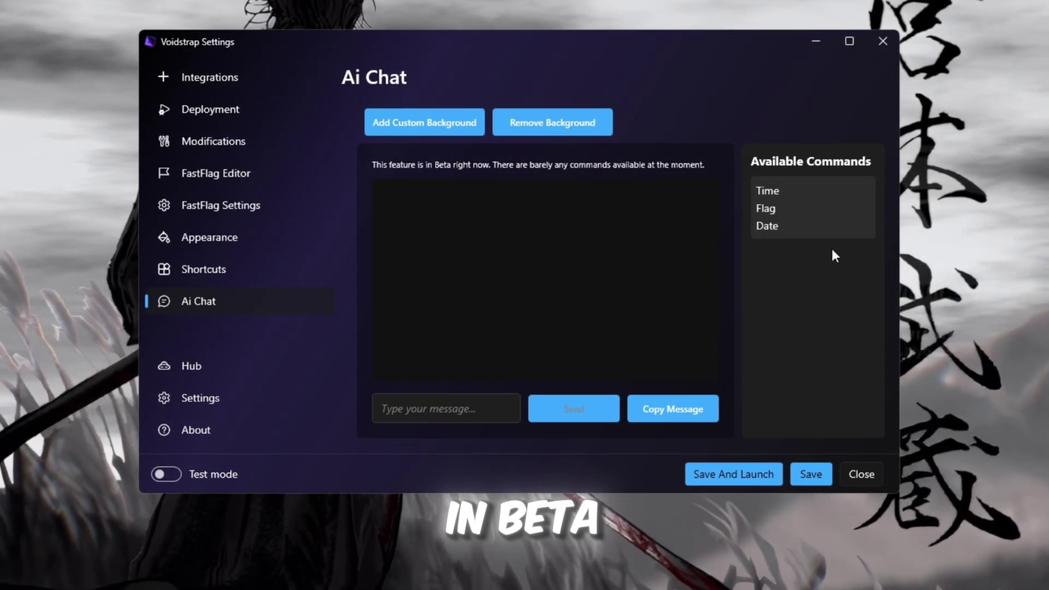
# Choose the Flag command in Ai Chat as the message and save the Voidstrap settings.
pyautogui.click(812, 209)
pyautogui.click(804, 226)
pyautogui.click(802, 209)
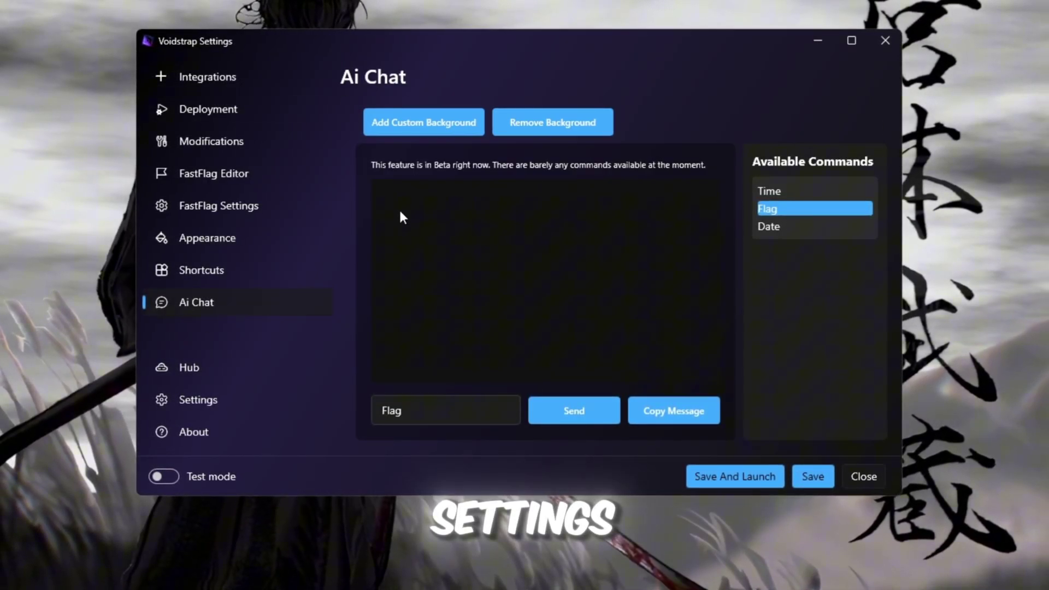
pyautogui.click(814, 477)
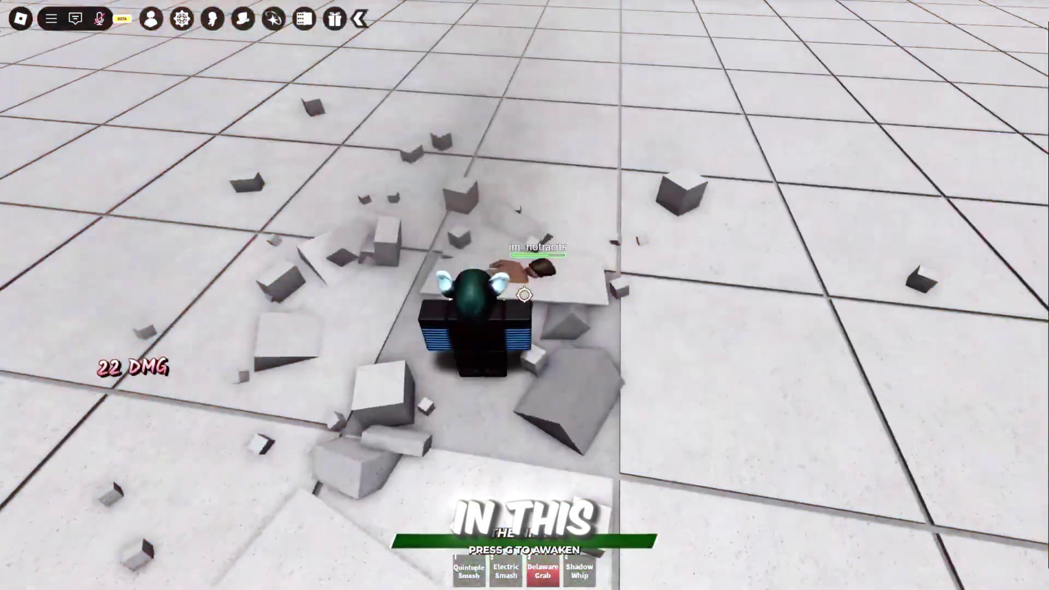
pyautogui.press('1')
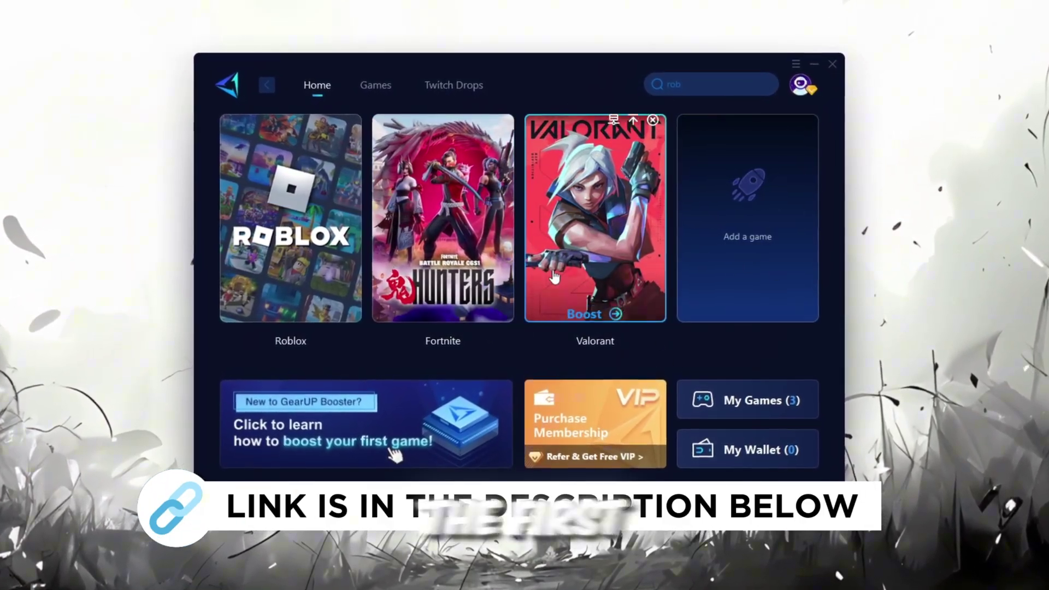
# Switch to GearUP Booster, browse its popular games catalogue, and return to the home page.
pyautogui.click(809, 84)
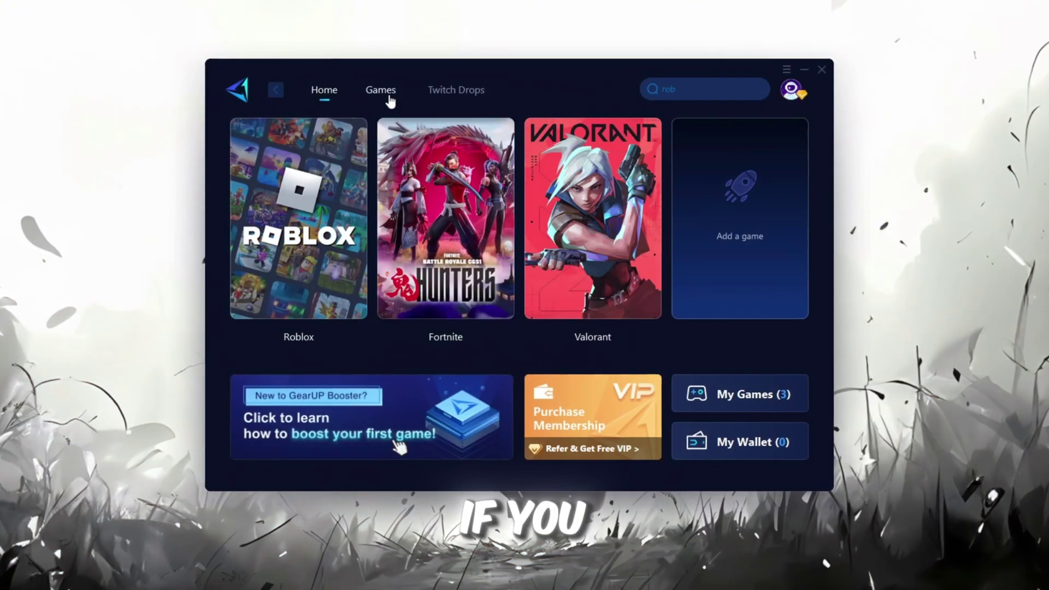
pyautogui.click(361, 73)
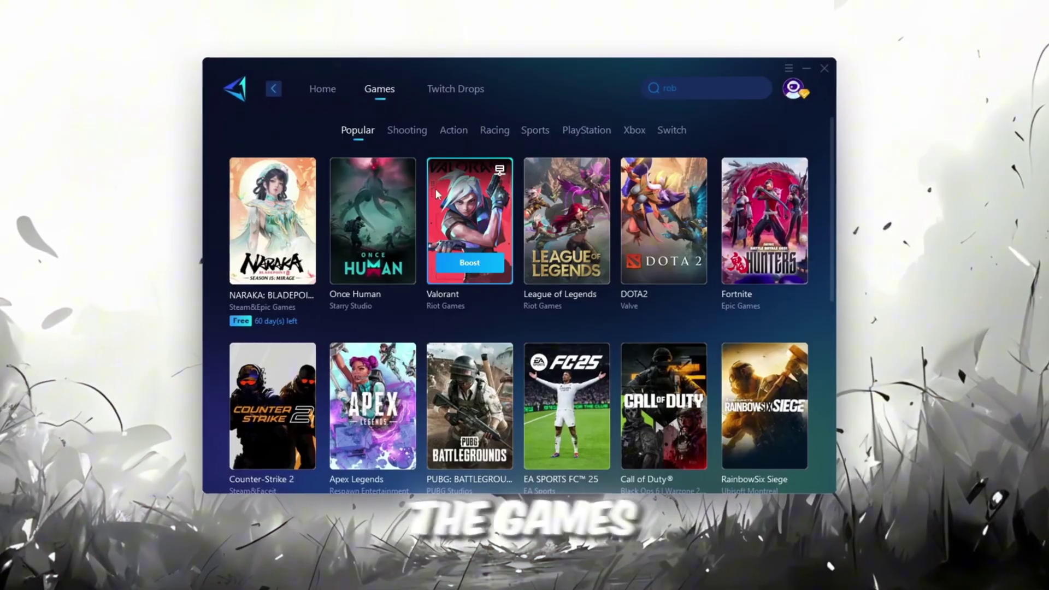
pyautogui.scroll(-6, 507, 283)
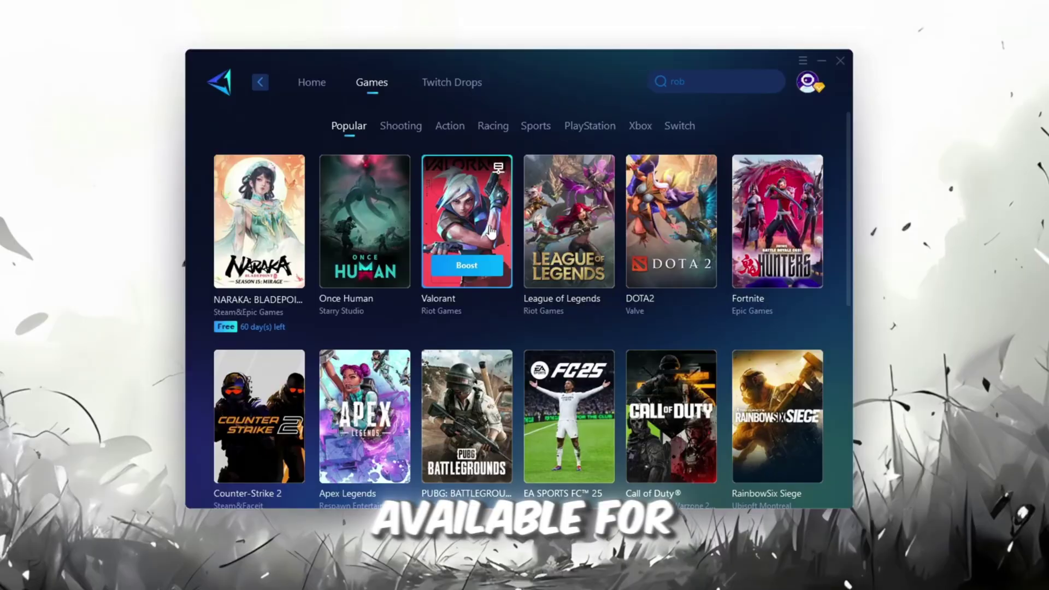
pyautogui.click(308, 83)
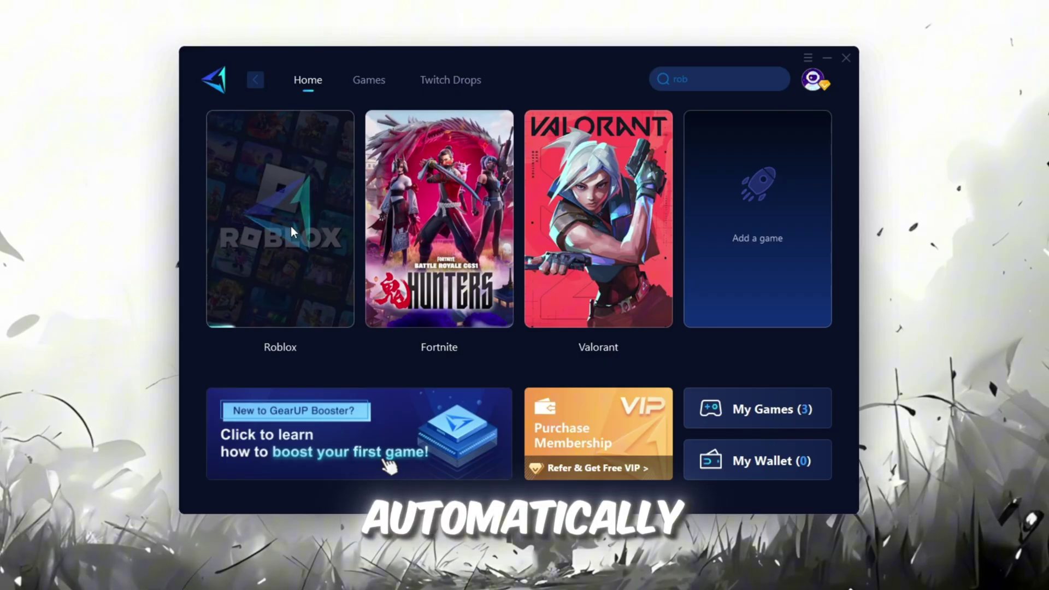
# Start boosting Roblox and look through the game server regions, keeping Auto server.
pyautogui.click(287, 246)
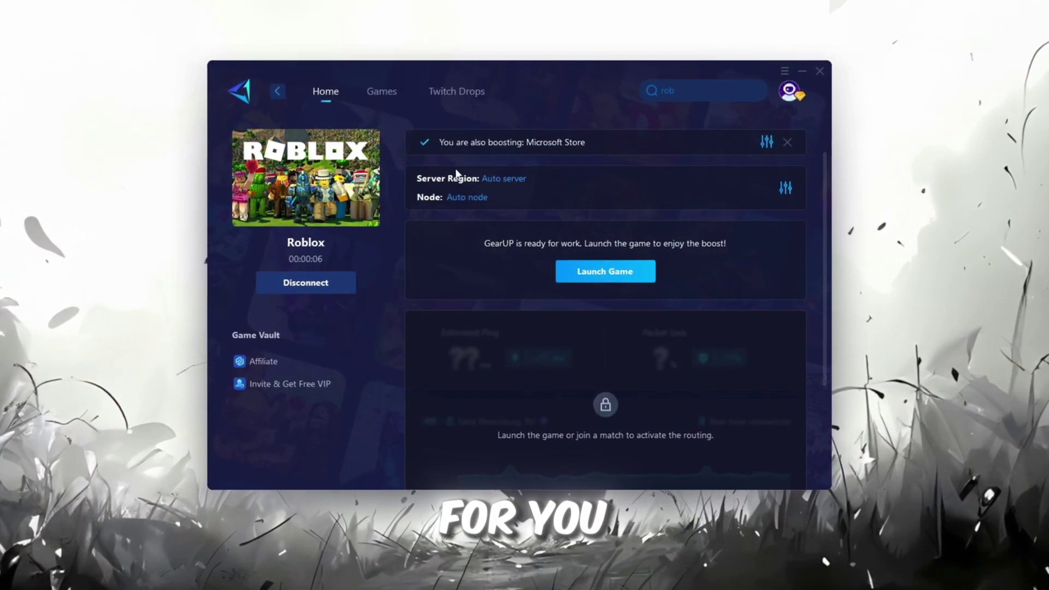
pyautogui.click(503, 180)
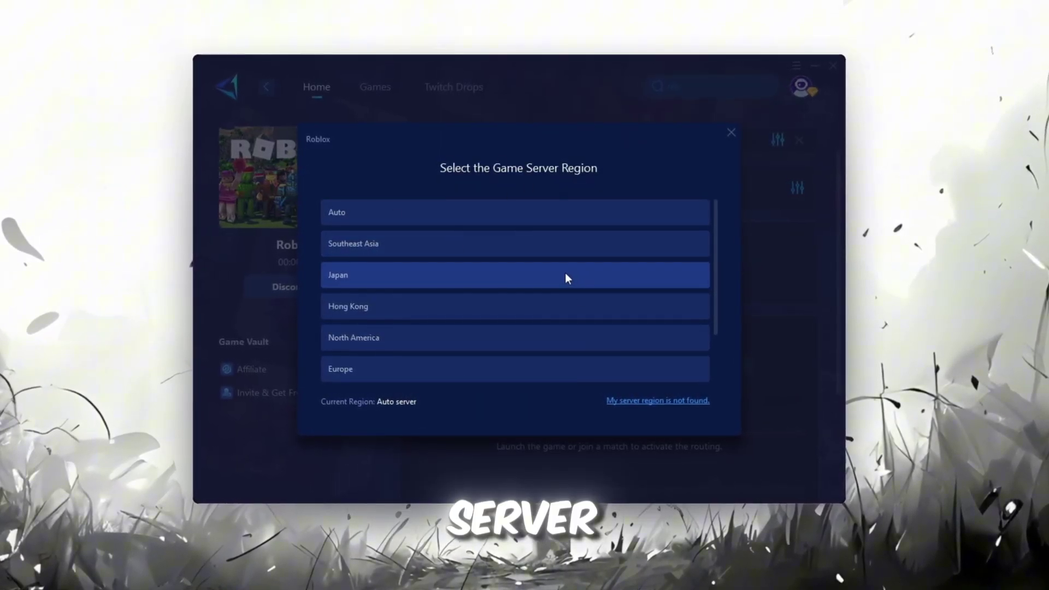
pyautogui.scroll(-2, 492, 262)
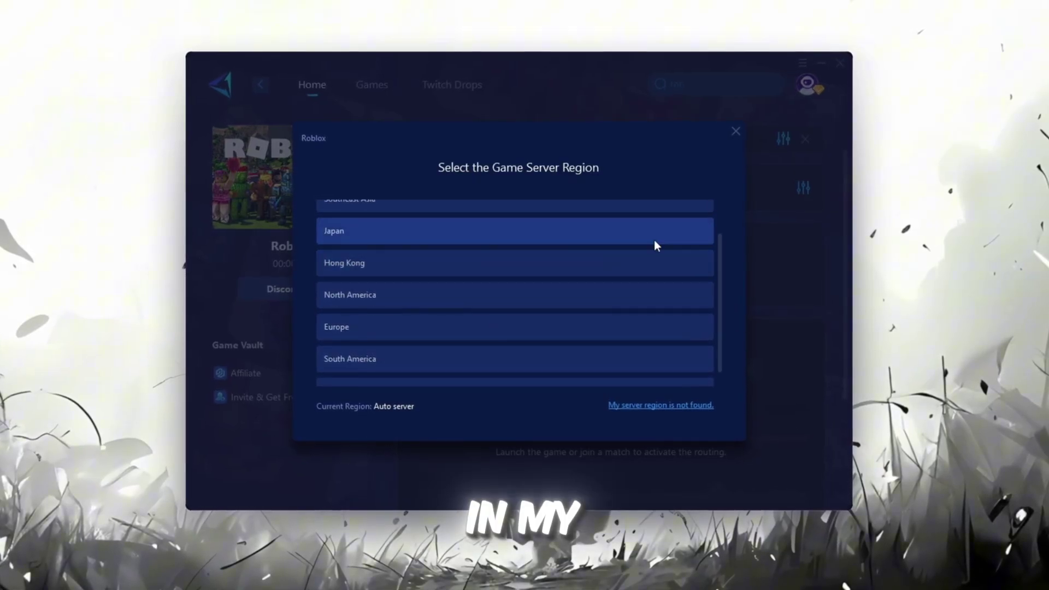
pyautogui.click(737, 132)
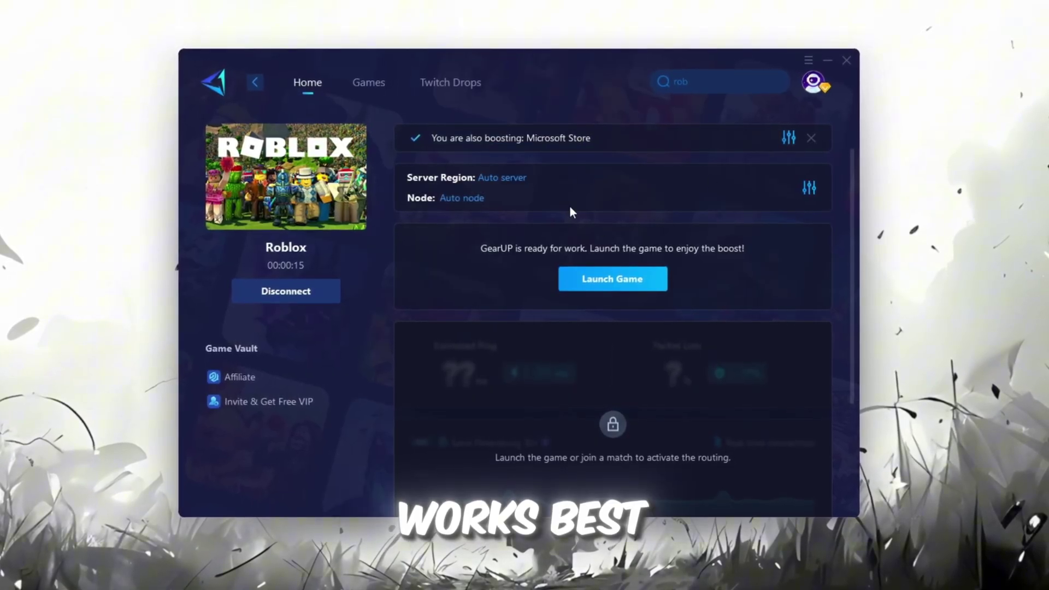
# Examine the nodes offered for the Roblox server with their ping and mode, keeping Auto node.
pyautogui.click(471, 199)
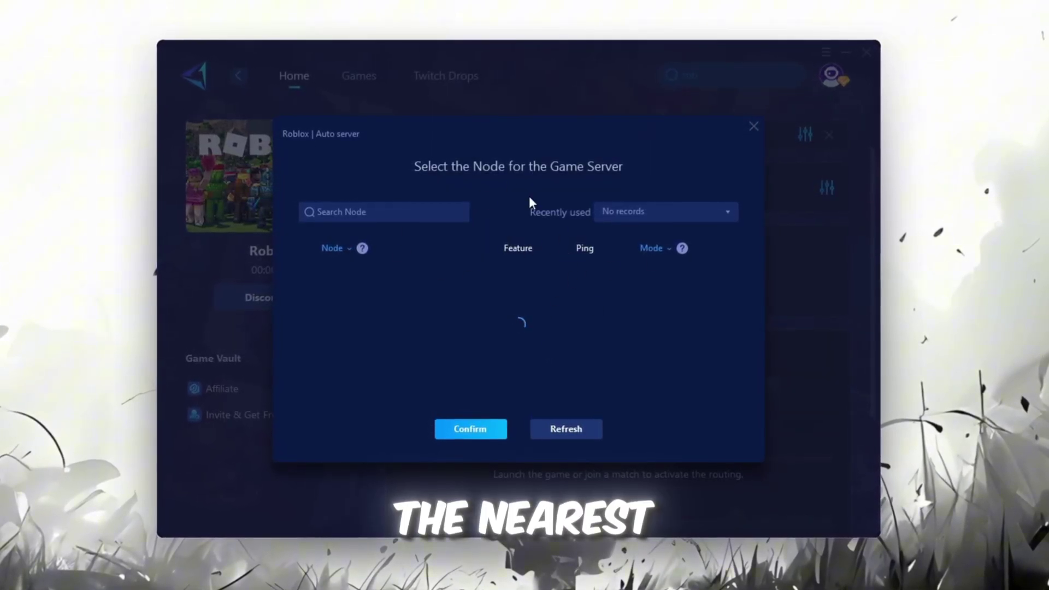
pyautogui.scroll(-3, 515, 306)
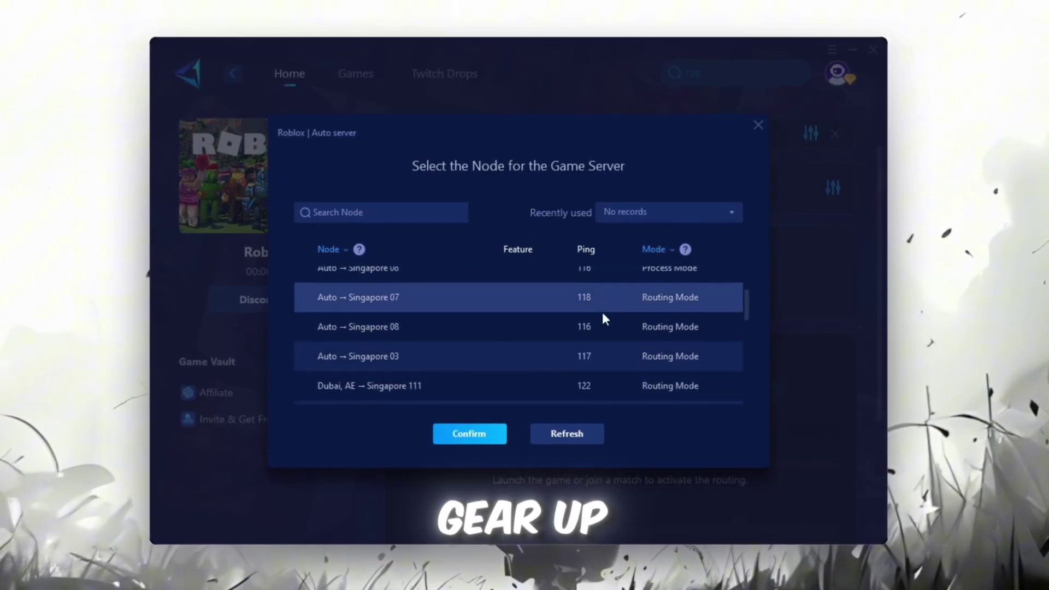
pyautogui.click(756, 126)
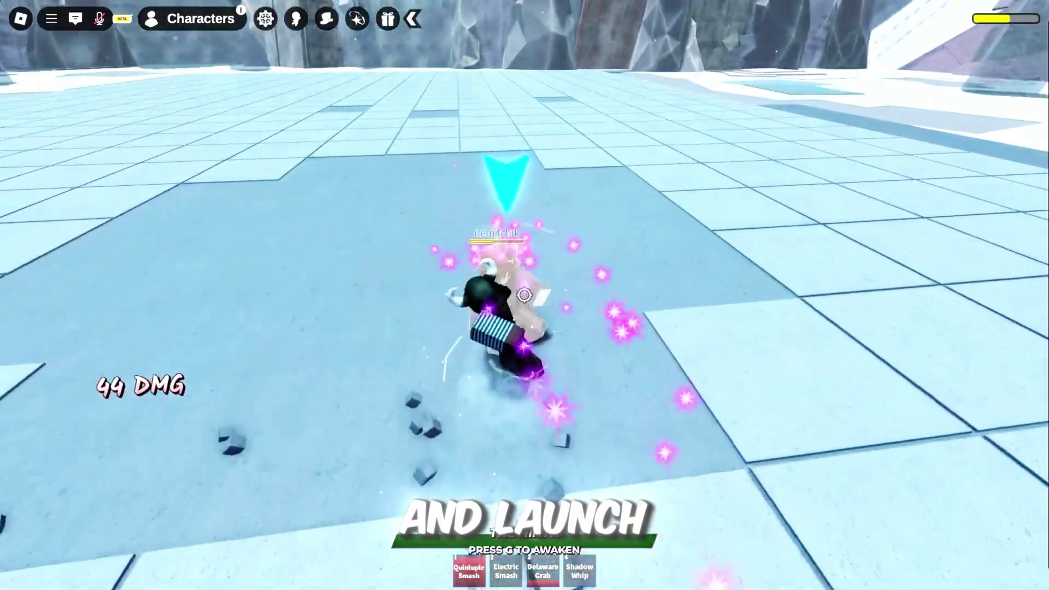
pyautogui.press('3')
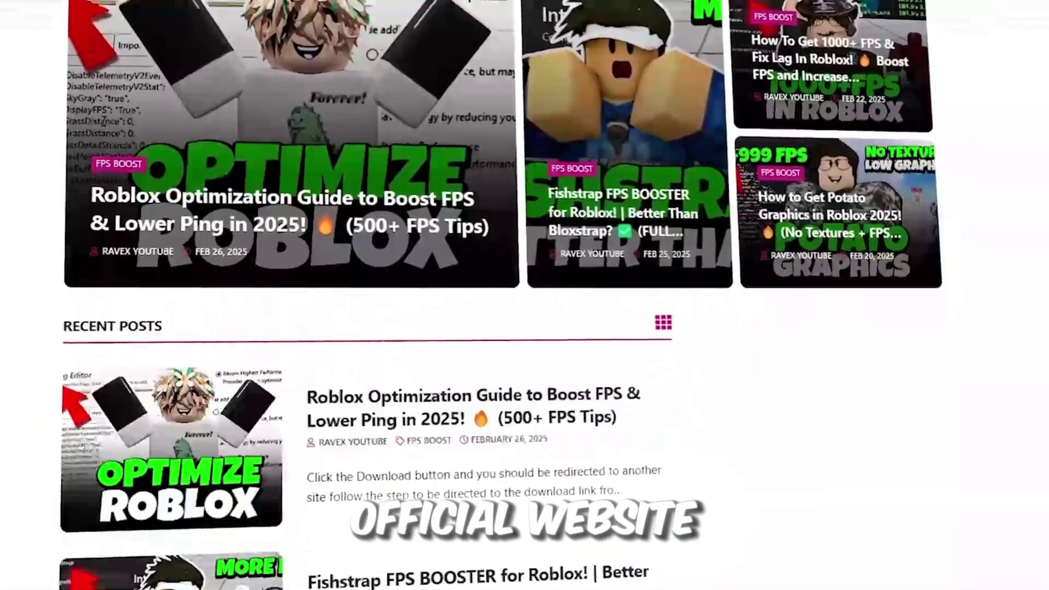
pyautogui.scroll(-10, 525, 295)
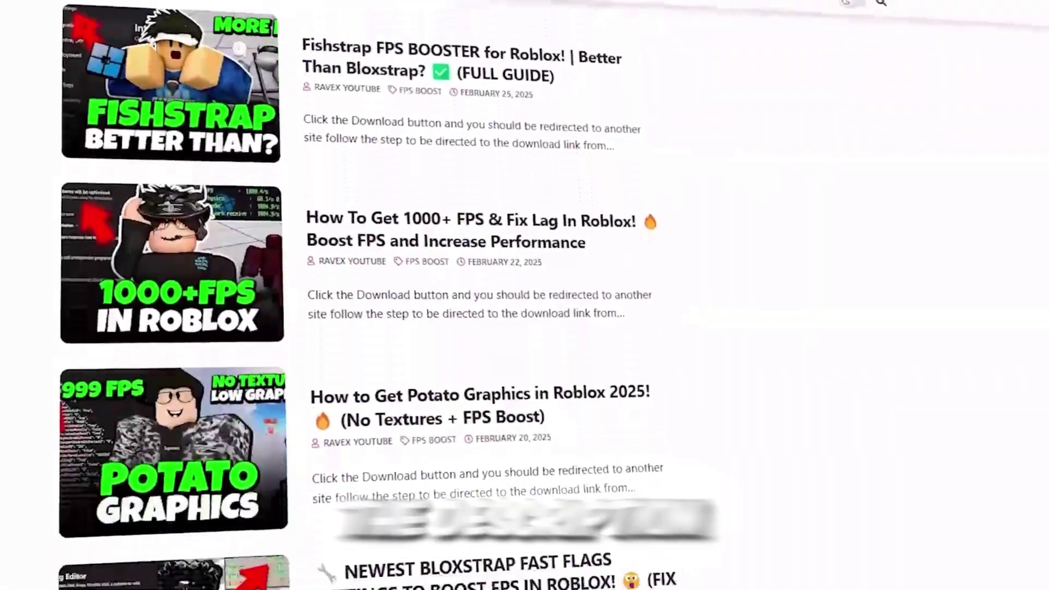
pyautogui.scroll(-2, 524, 295)
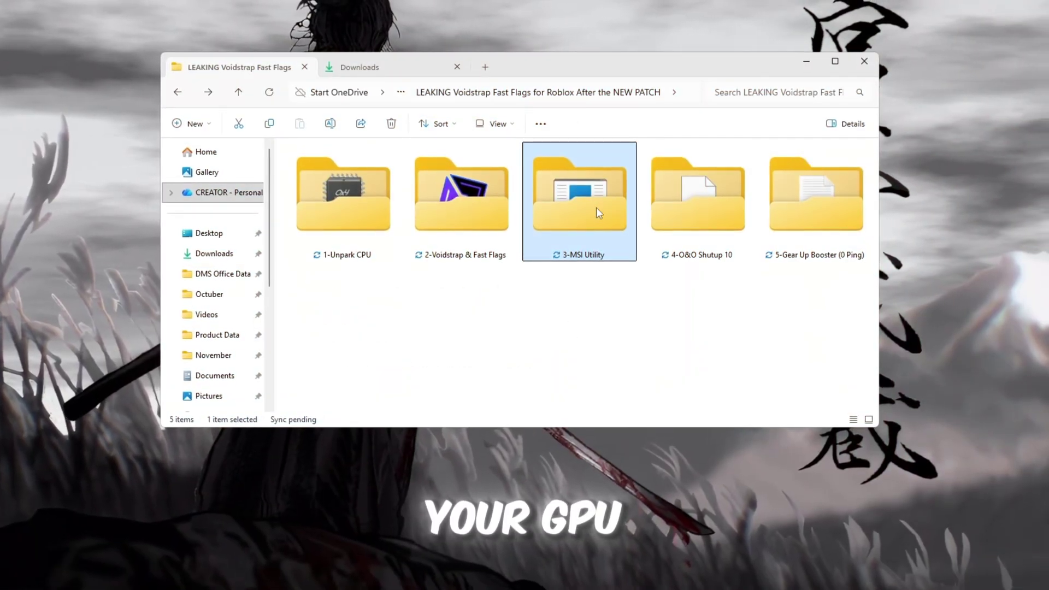
# Open the 3-MSI Utility folder and run MSI Mode Utility 3.0.exe as administrator, allowing it to make changes.
pyautogui.press('Return')
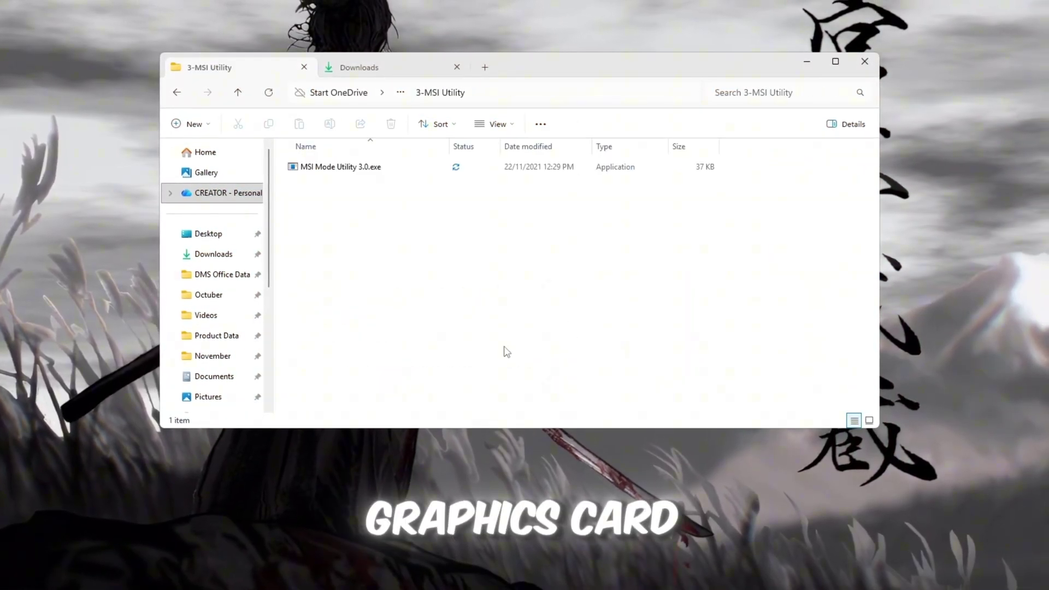
pyautogui.click(371, 169)
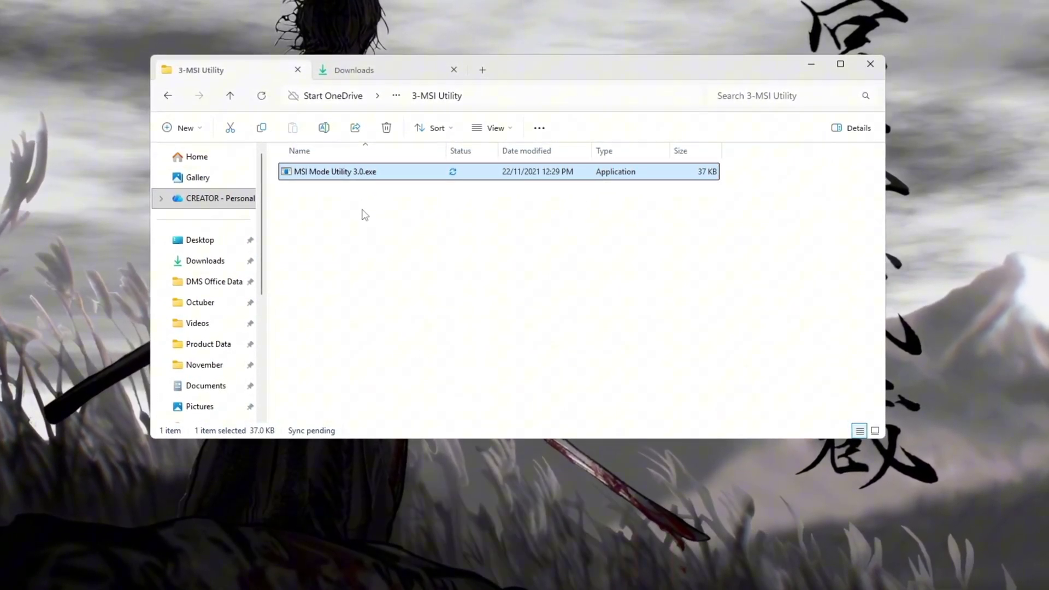
pyautogui.rightClick(388, 174)
pyautogui.click(434, 284)
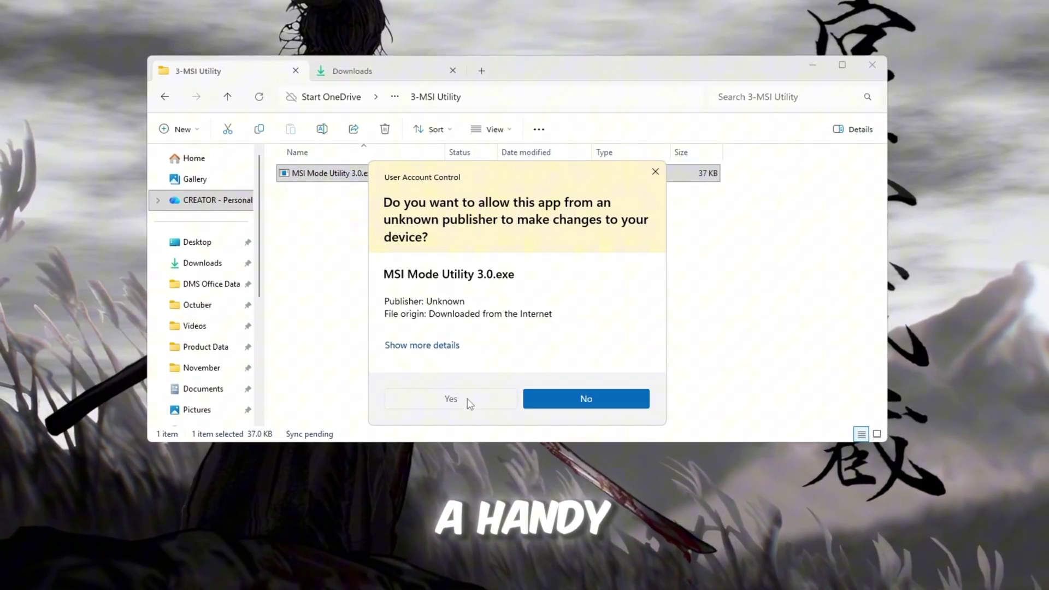
pyautogui.click(466, 402)
pyautogui.click(813, 65)
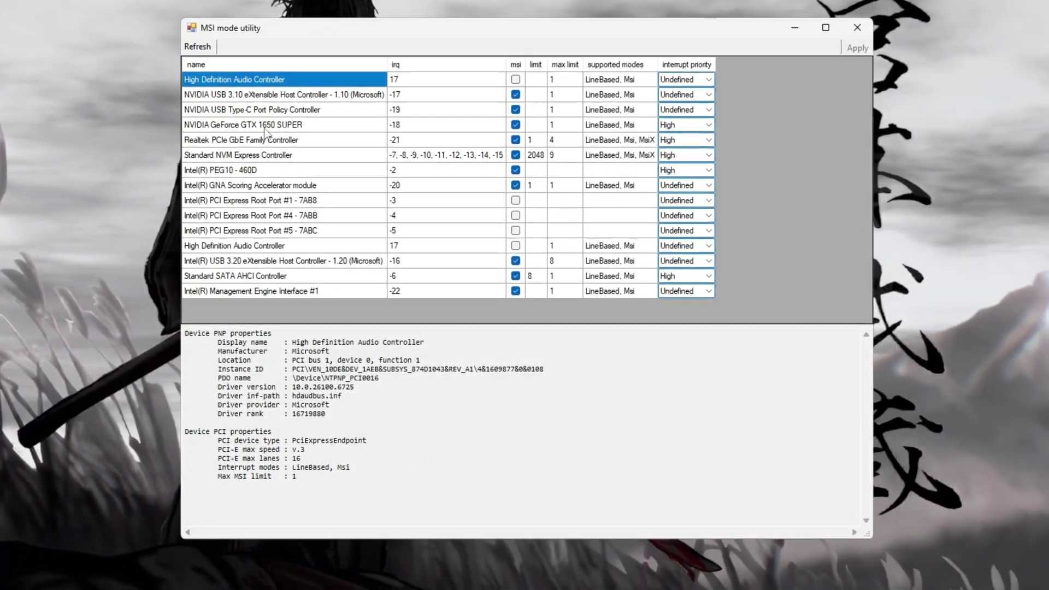
# Set the interrupt priority of the NVIDIA GeForce GTX 1650 SUPER to High and select the Intel(R) PEG10 - 460D device.
pyautogui.click(270, 127)
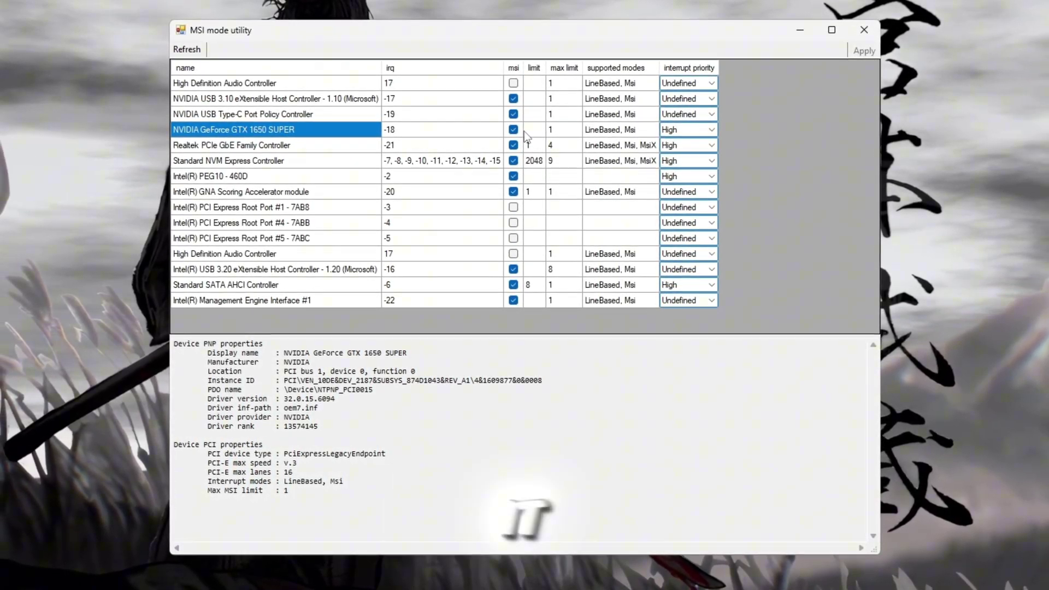
pyautogui.click(711, 130)
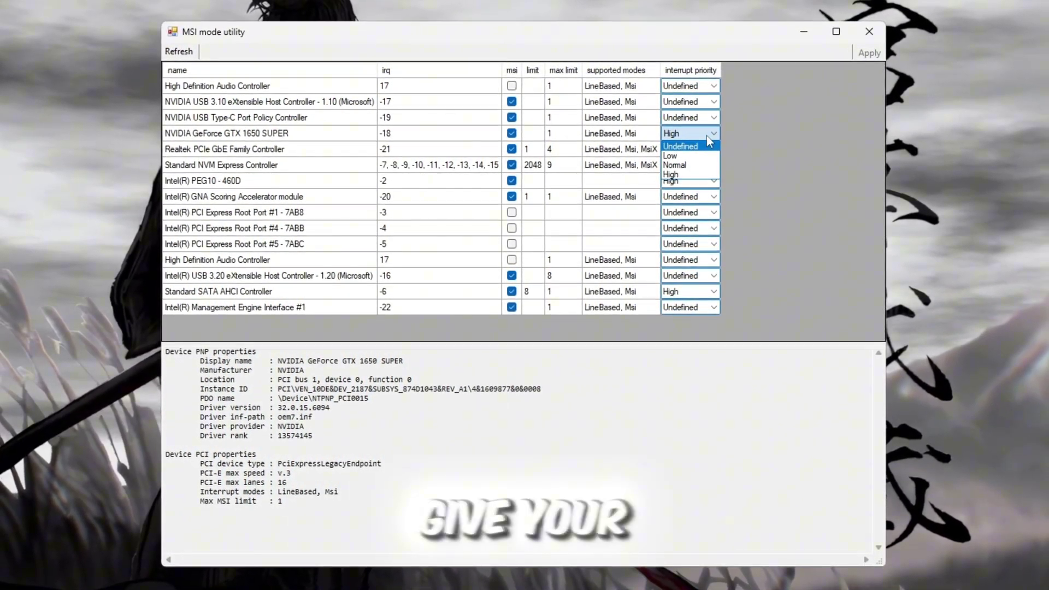
pyautogui.click(708, 175)
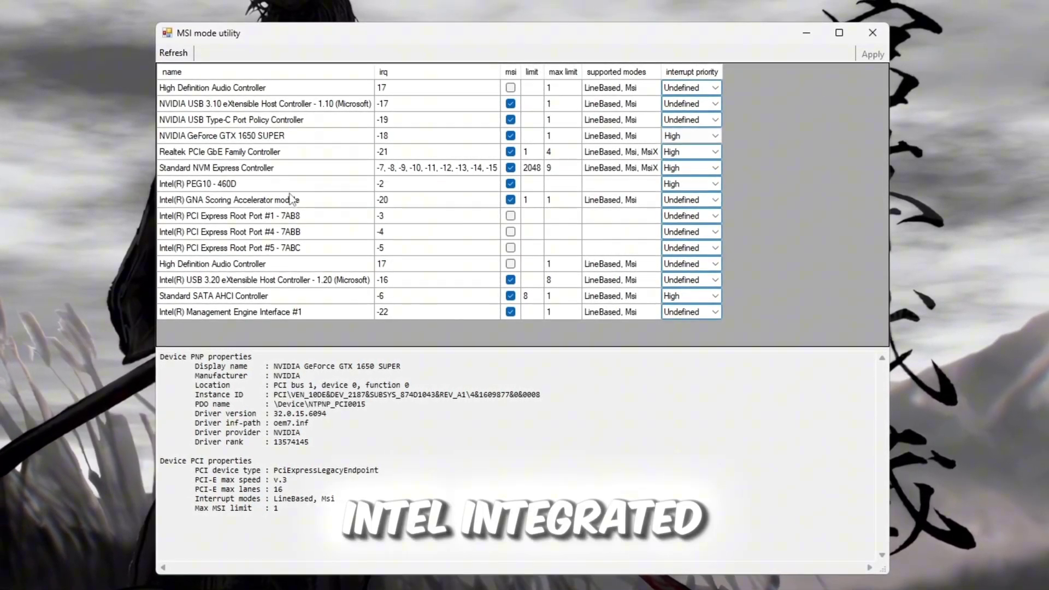
pyautogui.click(230, 184)
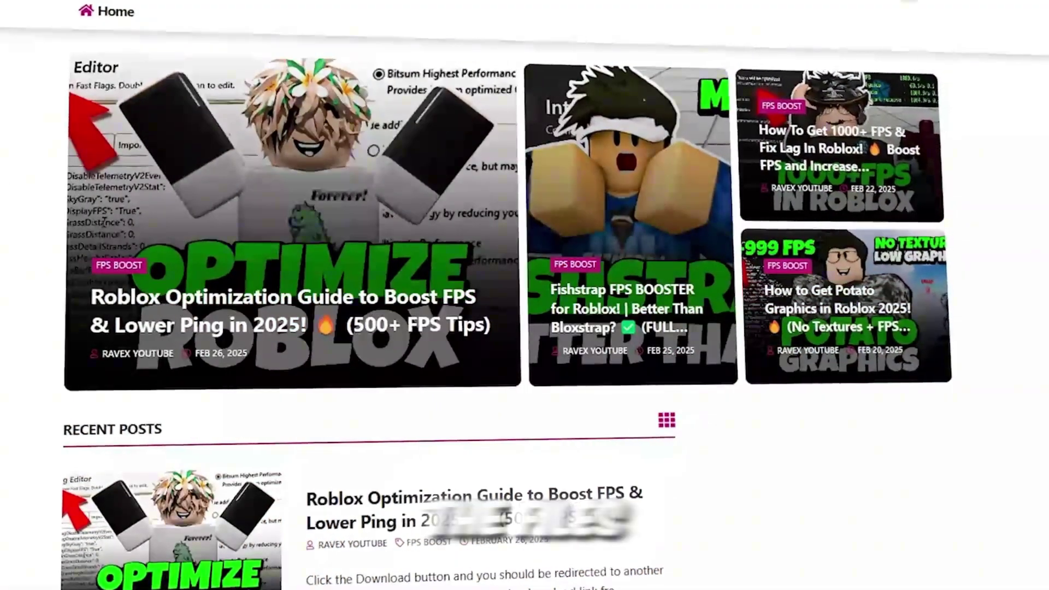
pyautogui.scroll(-4, 9, 187)
pyautogui.scroll(-5, 361, 295)
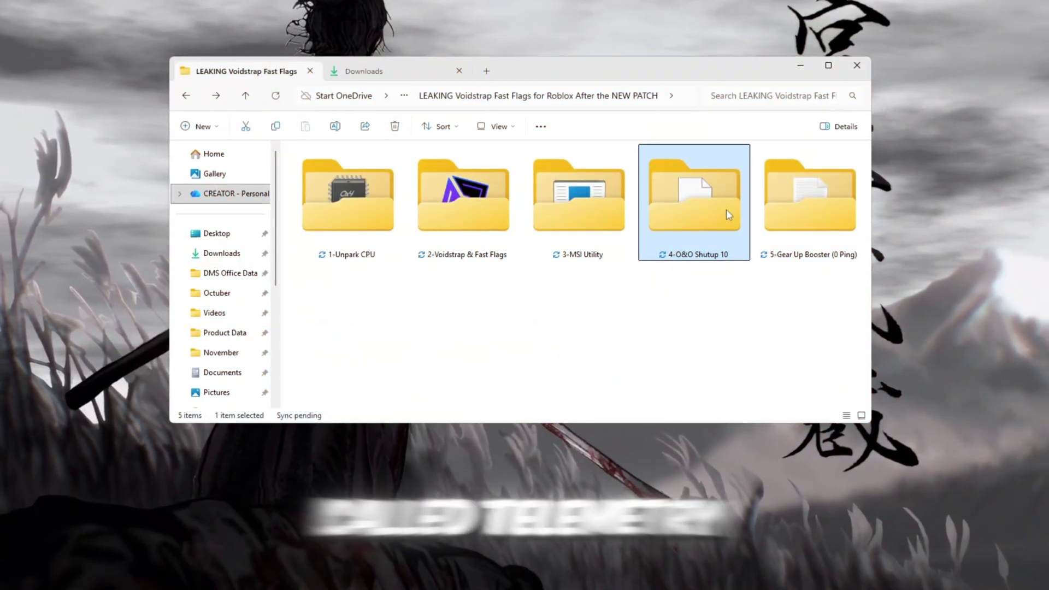
# Open the 4-O&O Shutup 10 folder and run OOSU10.exe as administrator.
pyautogui.doubleClick(728, 215)
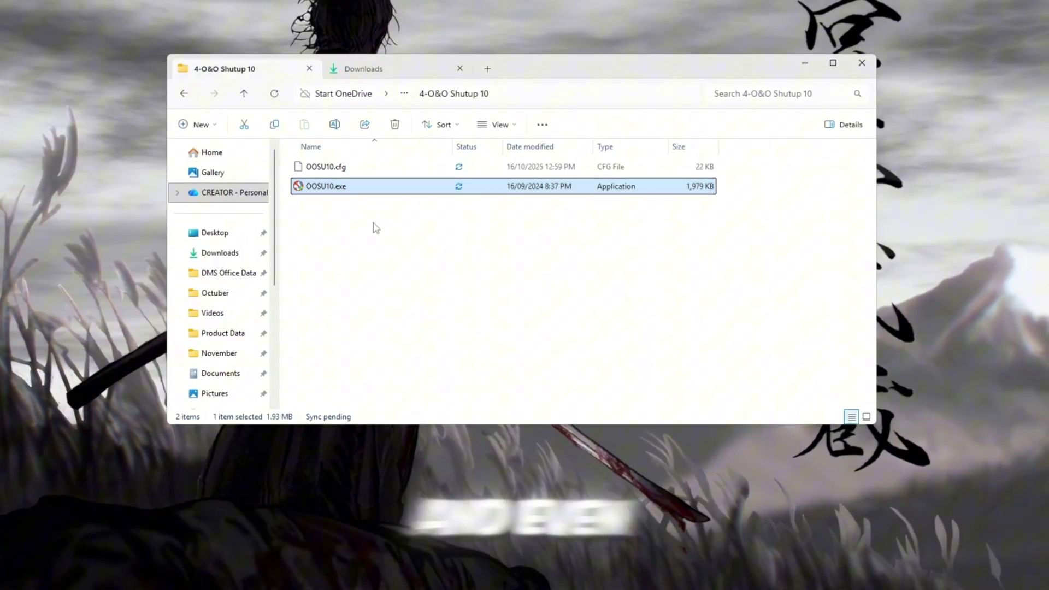
pyautogui.rightClick(422, 192)
pyautogui.click(475, 298)
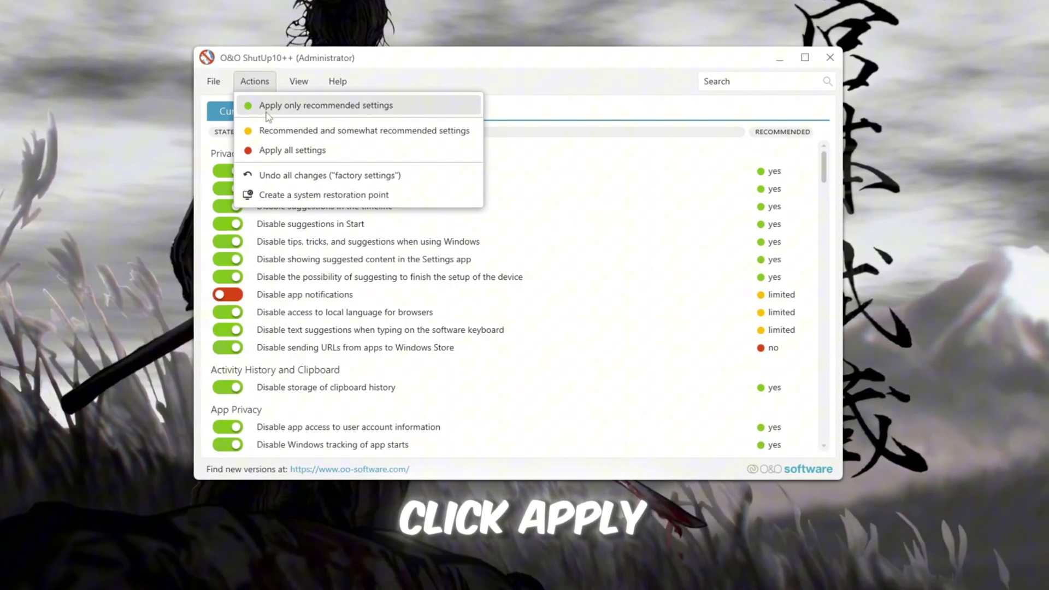
# Apply only the recommended O&O ShutUp10++ settings without creating a system restore point.
pyautogui.click(321, 109)
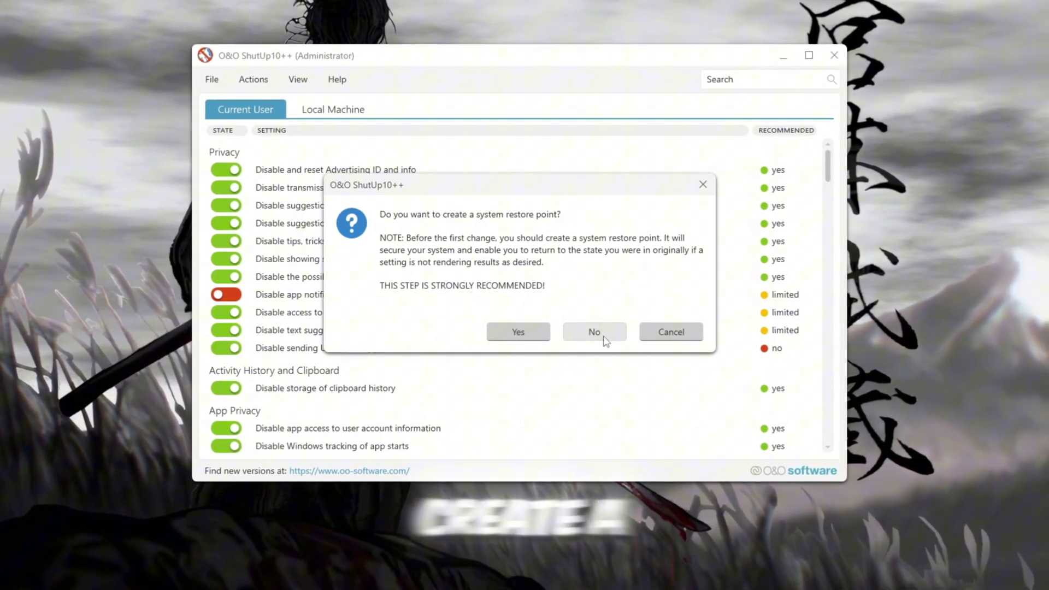
pyautogui.click(605, 339)
pyautogui.click(635, 302)
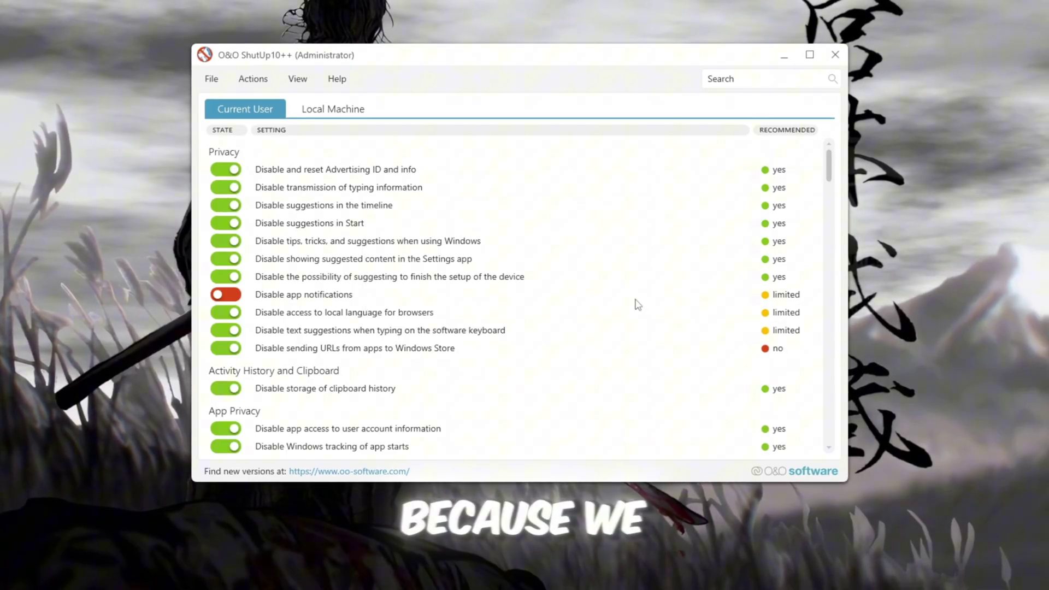
# Look through the current user's privacy settings in O&O ShutUp10++ and bring up the bulk actions for them.
pyautogui.scroll(-15, 631, 296)
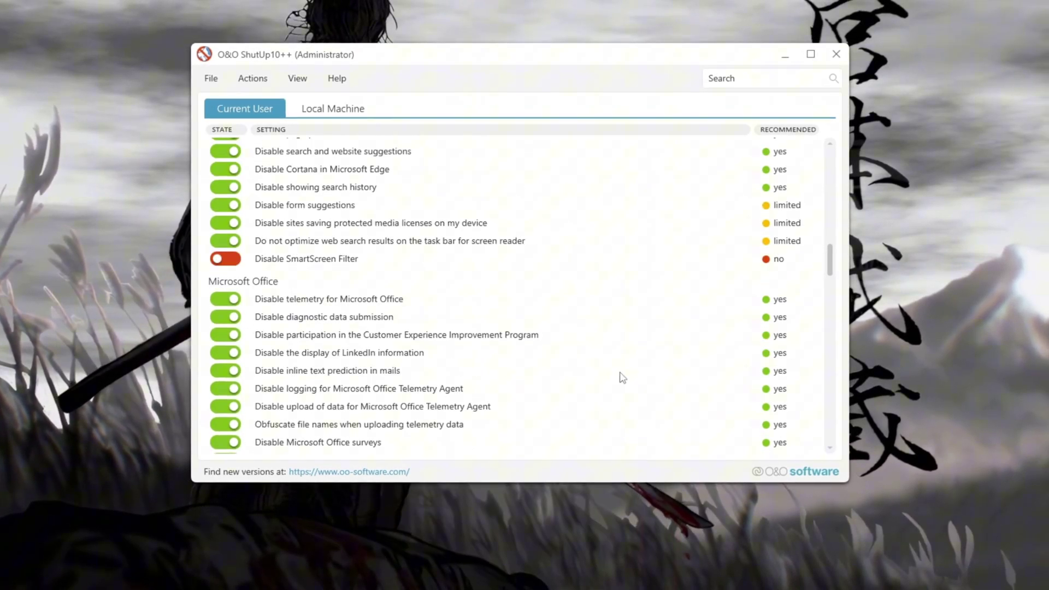
pyautogui.scroll(-15, 621, 297)
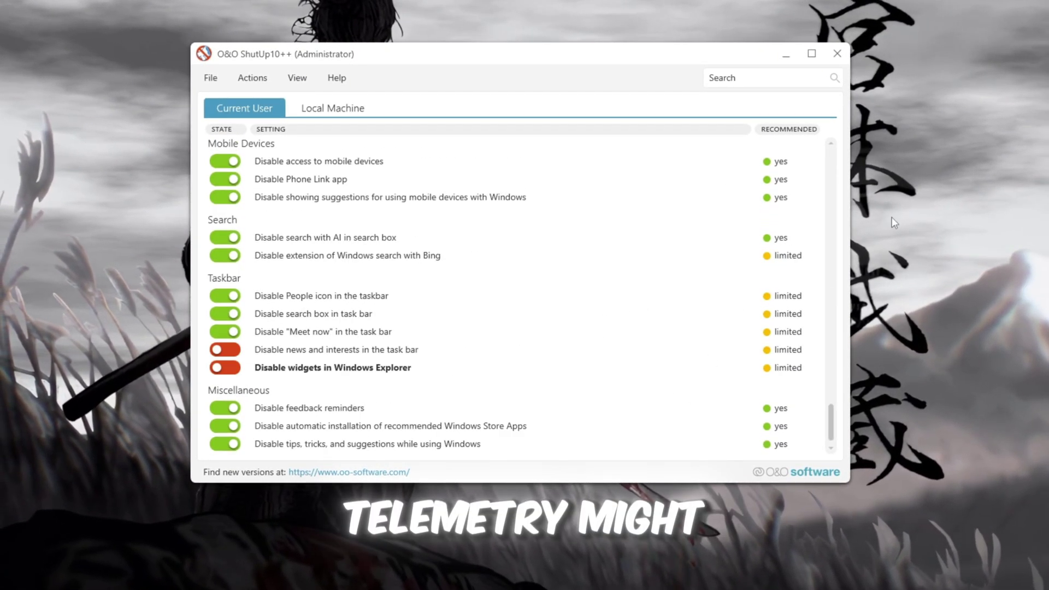
pyautogui.scroll(20, 566, 354)
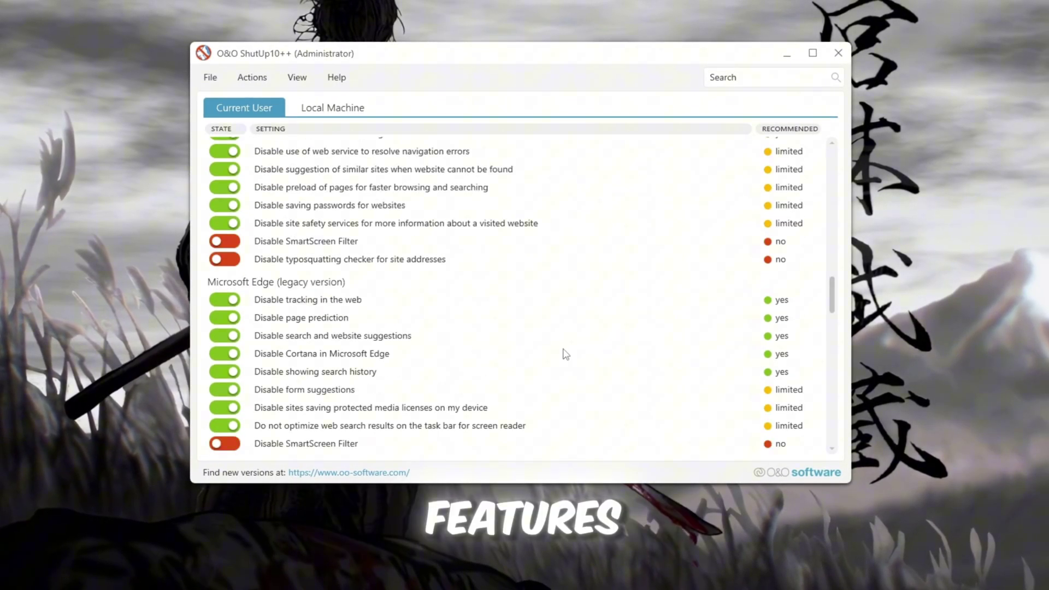
pyautogui.scroll(10, 384, 227)
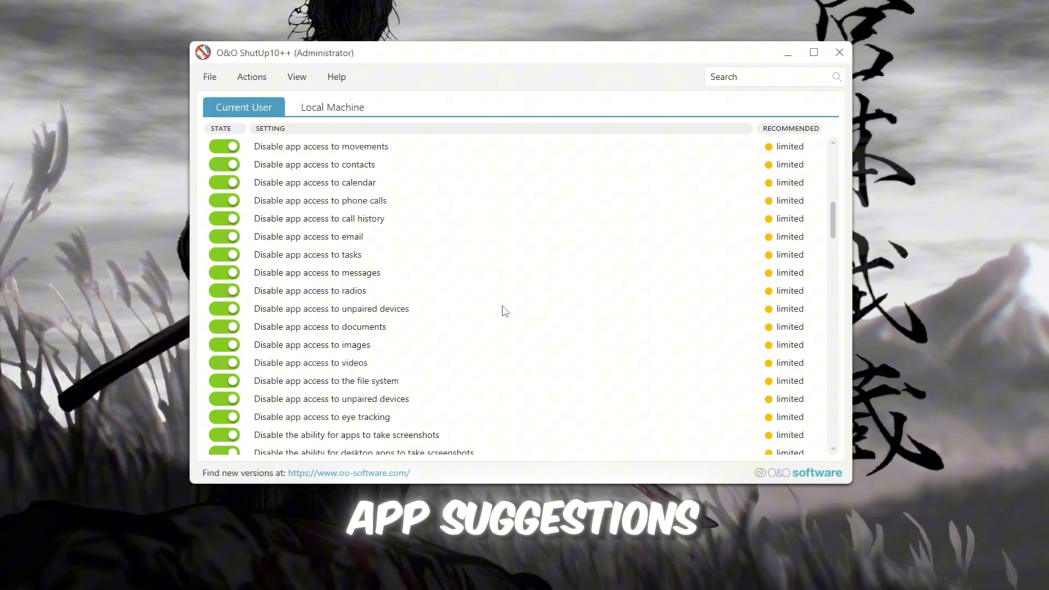
pyautogui.scroll(4, 628, 334)
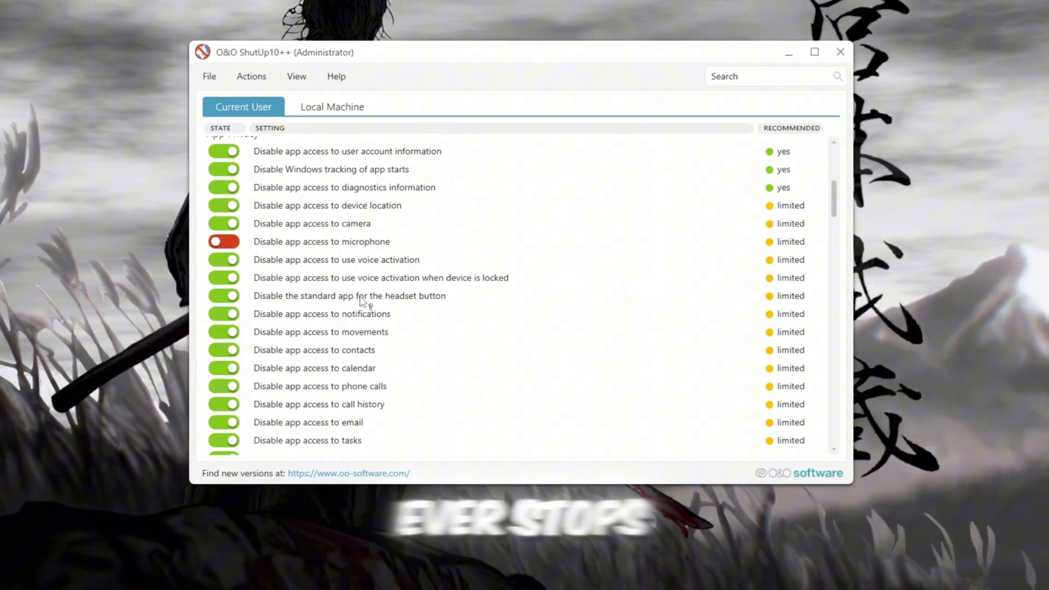
pyautogui.click(242, 79)
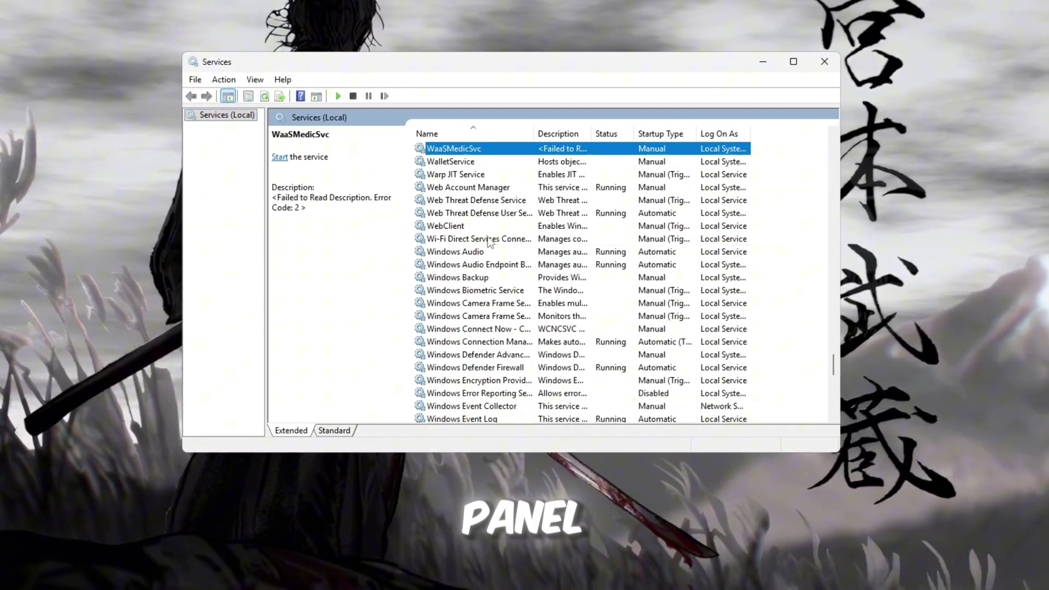
# In Windows Services, set the startup type of the Windows Update service to Disabled and apply the change.
pyautogui.scroll(-15, 517, 231)
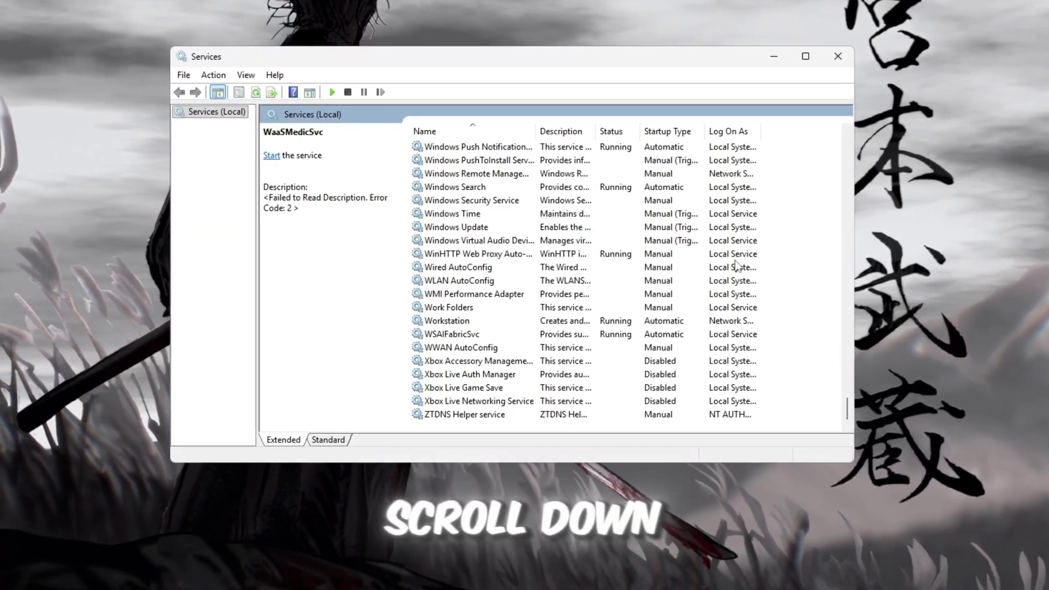
pyautogui.scroll(3, 615, 347)
pyautogui.scroll(-3, 656, 328)
pyautogui.click(456, 228)
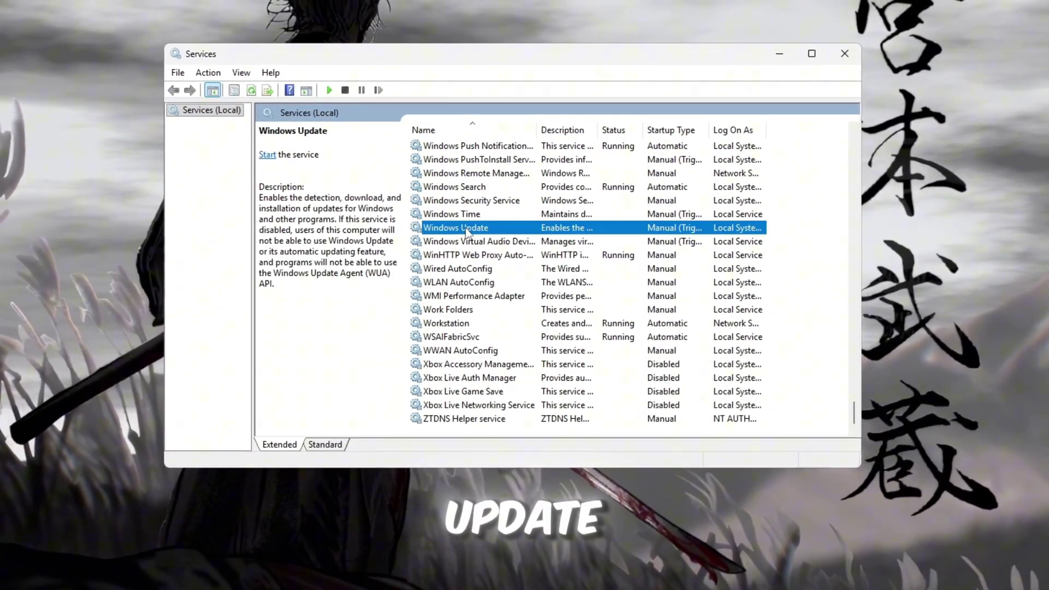
pyautogui.rightClick(455, 228)
pyautogui.click(498, 369)
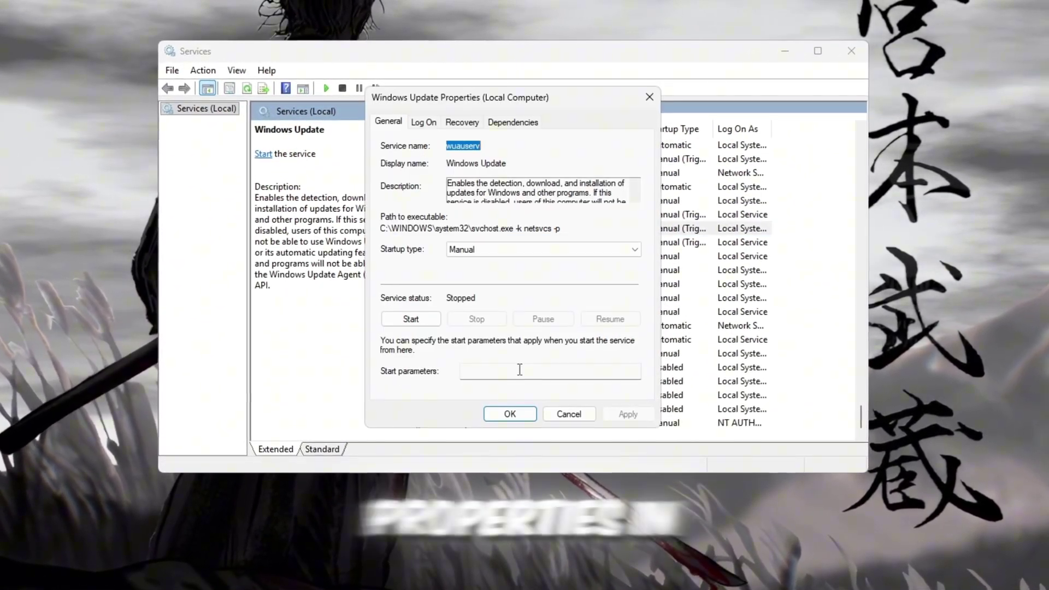
pyautogui.click(533, 251)
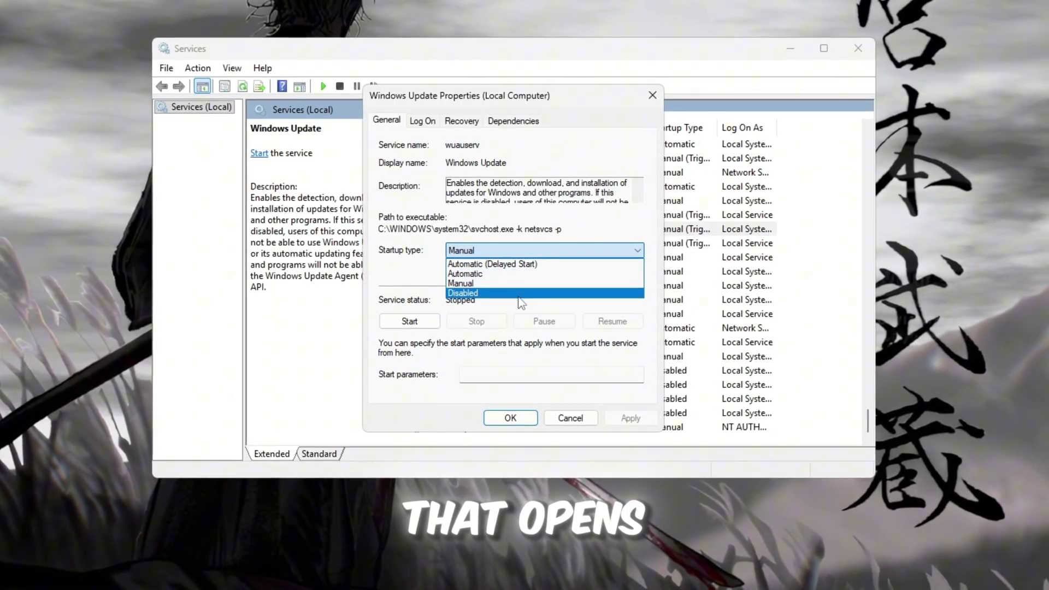
pyautogui.click(520, 294)
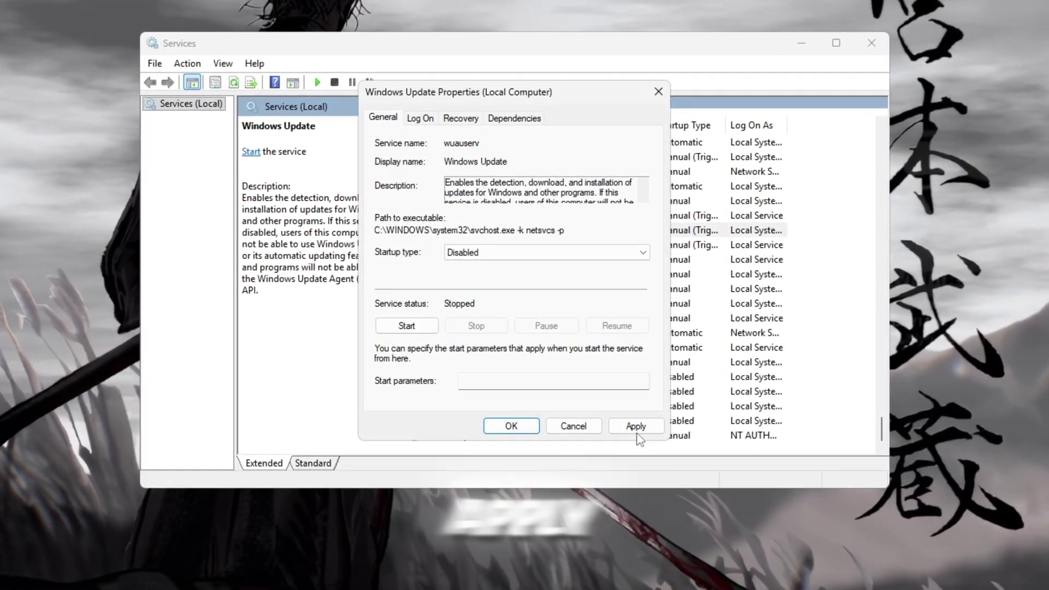
pyautogui.click(635, 424)
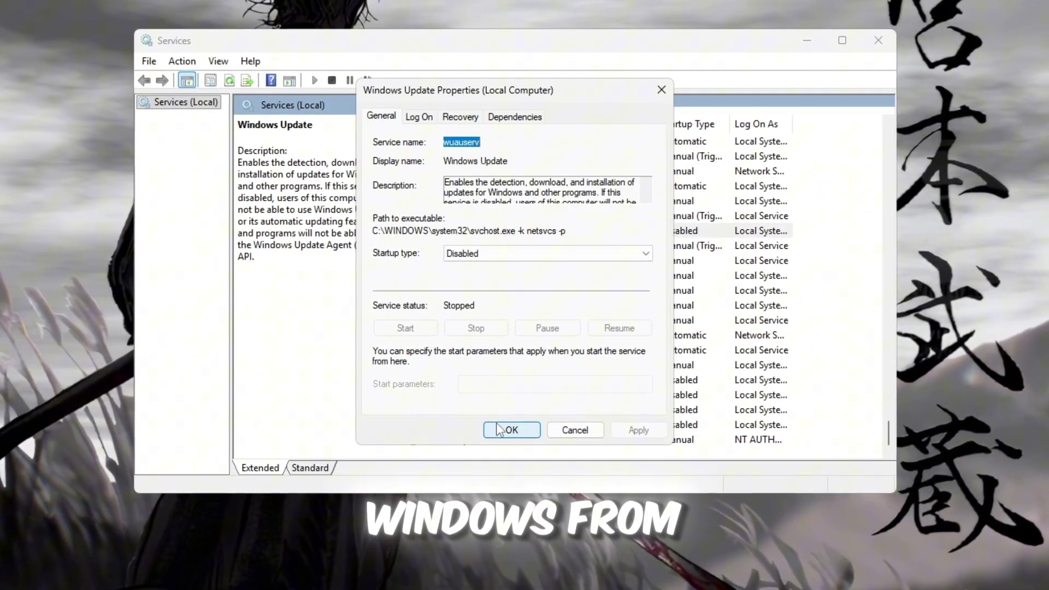